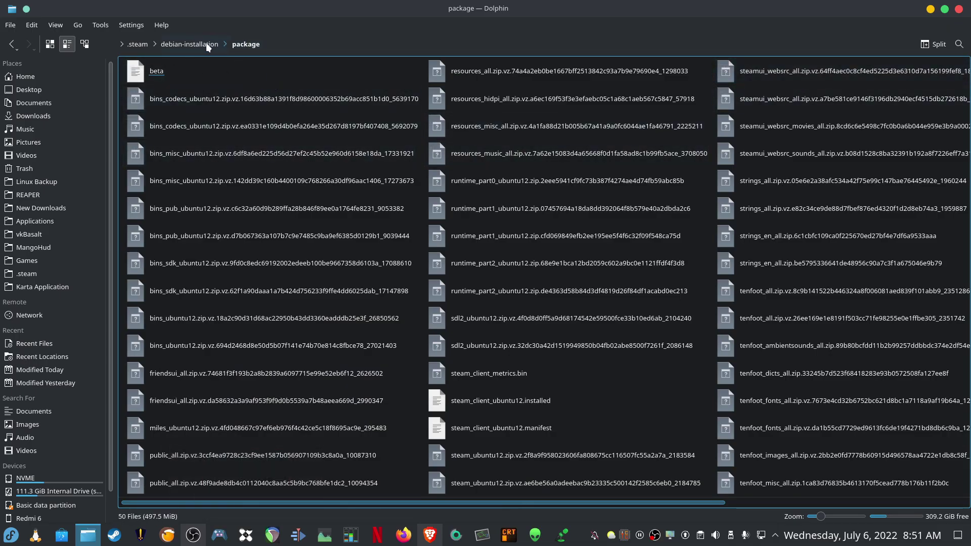
Open the beta file in Steam's package folder to view its contents
click(150, 71)
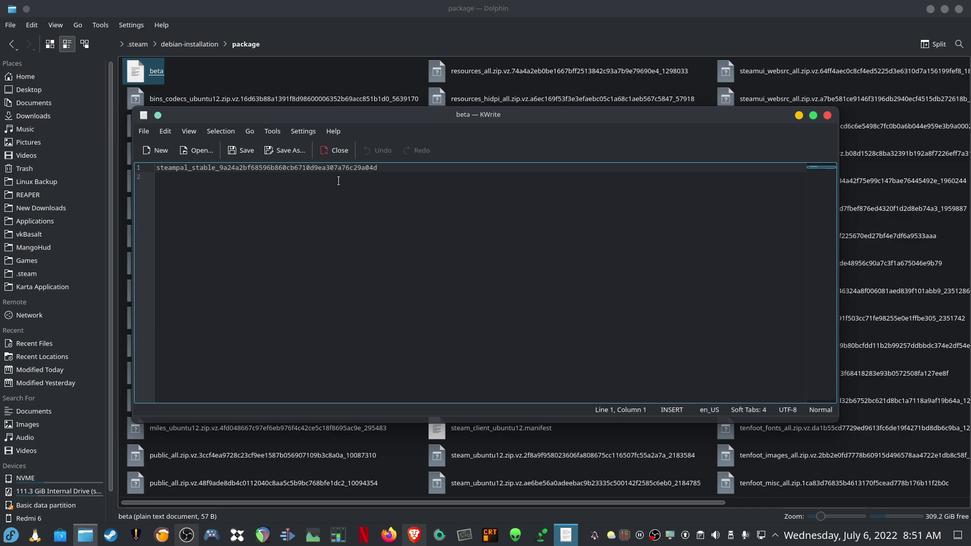
Run "steam -gamepadui" in the CRT-style terminal and maximize the terminal window
click(490, 535)
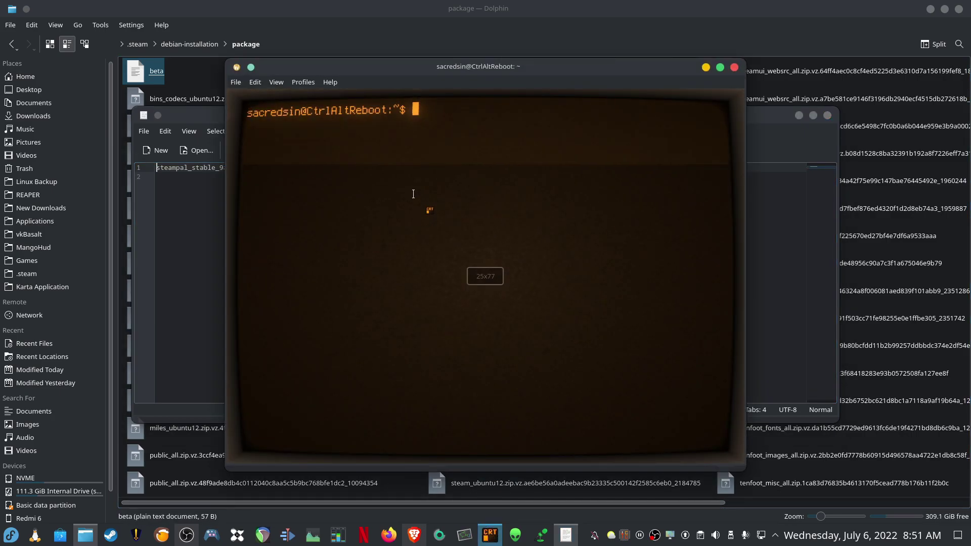
text(steam)
key(BackSpace)
key(BackSpace)
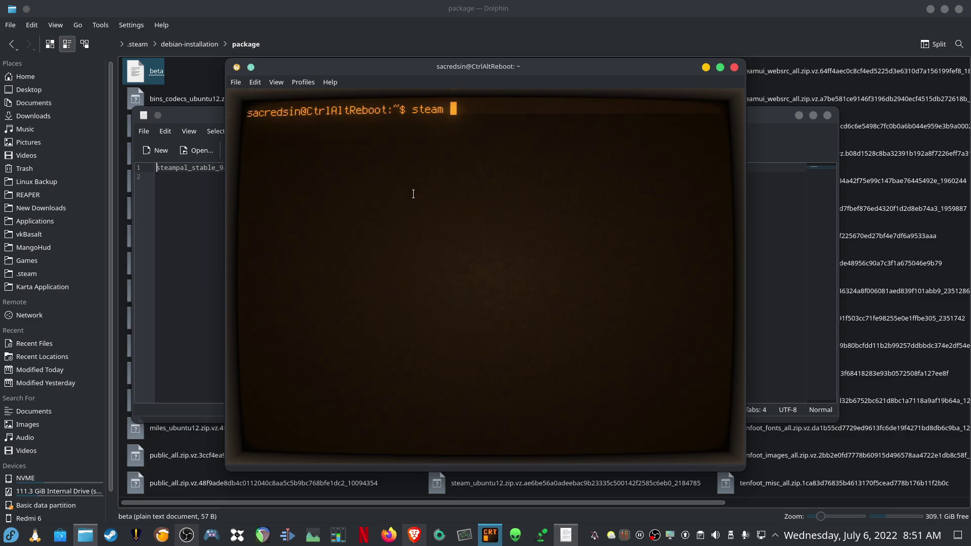
text(am)
text(-gamepadui)
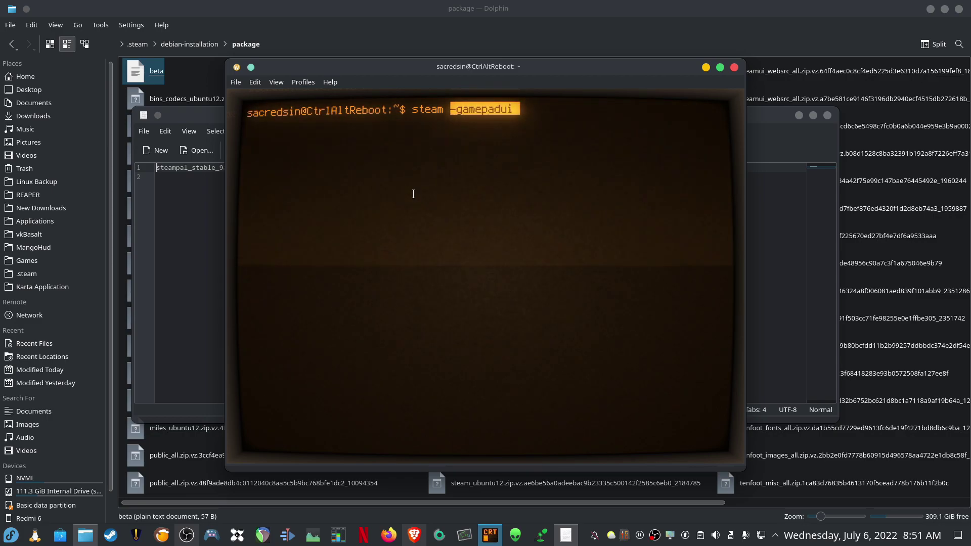
key(End)
key(Return)
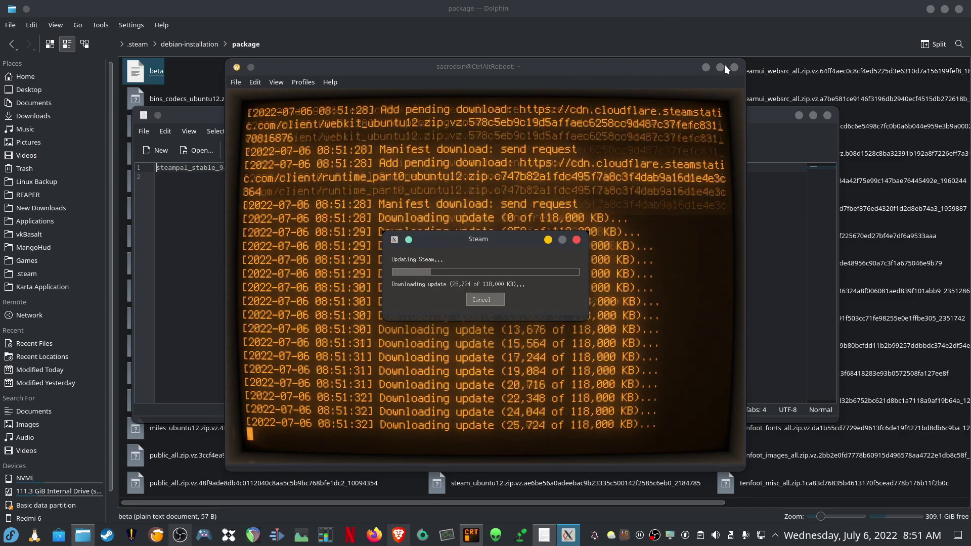
click(720, 67)
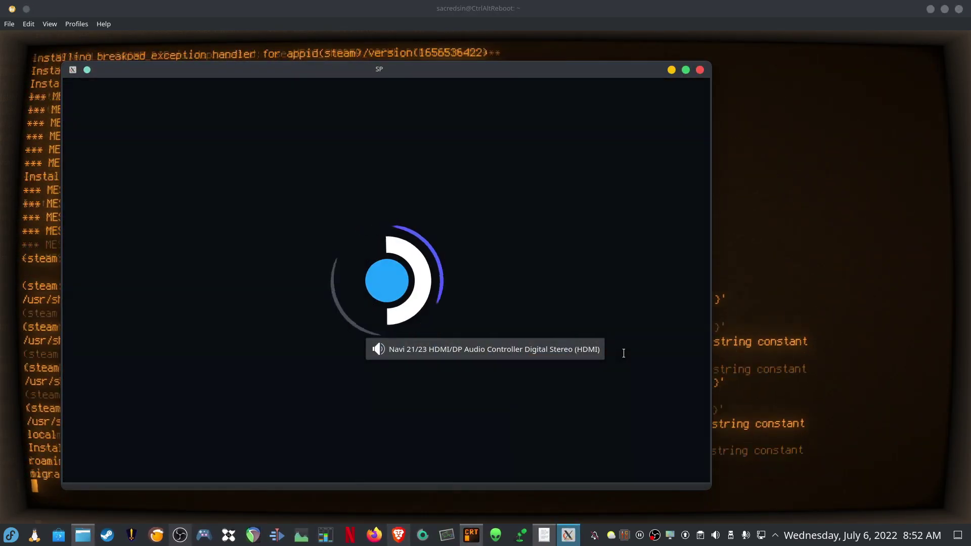
Maximize the SP window and go through the Steam Deck welcome tour to its end
click(686, 71)
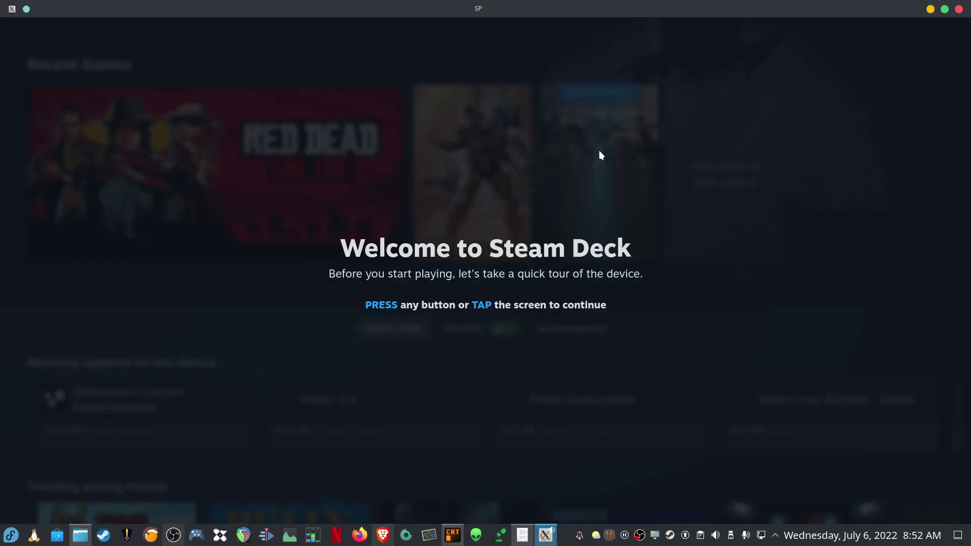
click(406, 306)
click(408, 310)
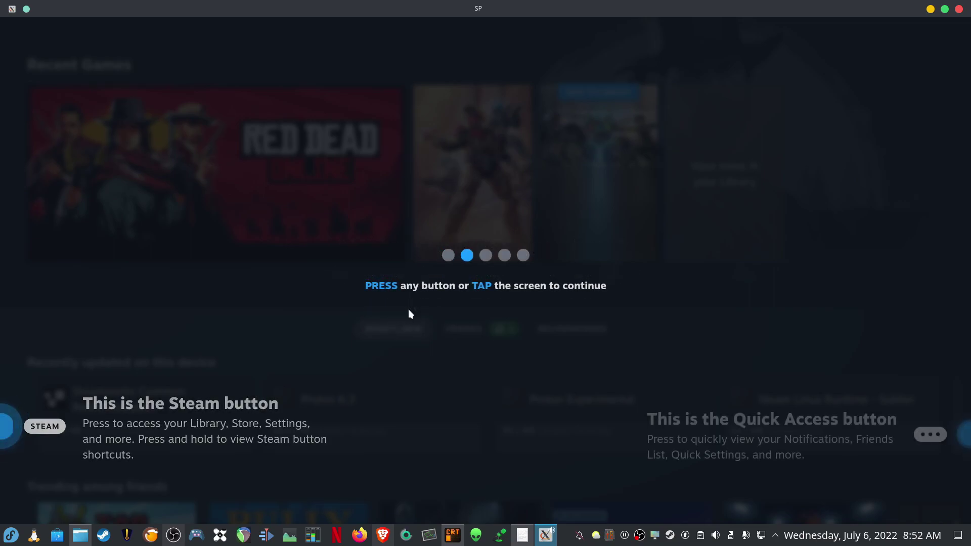
click(434, 288)
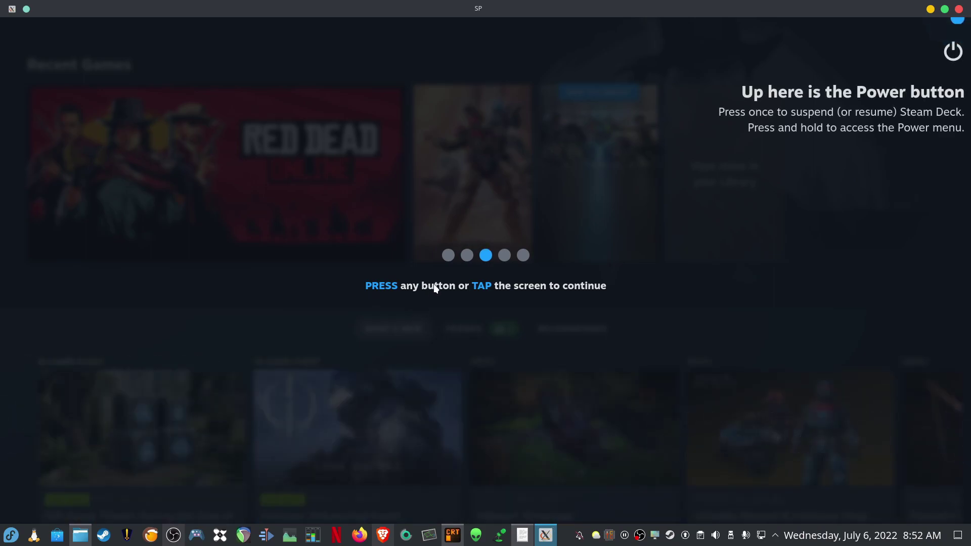
click(435, 288)
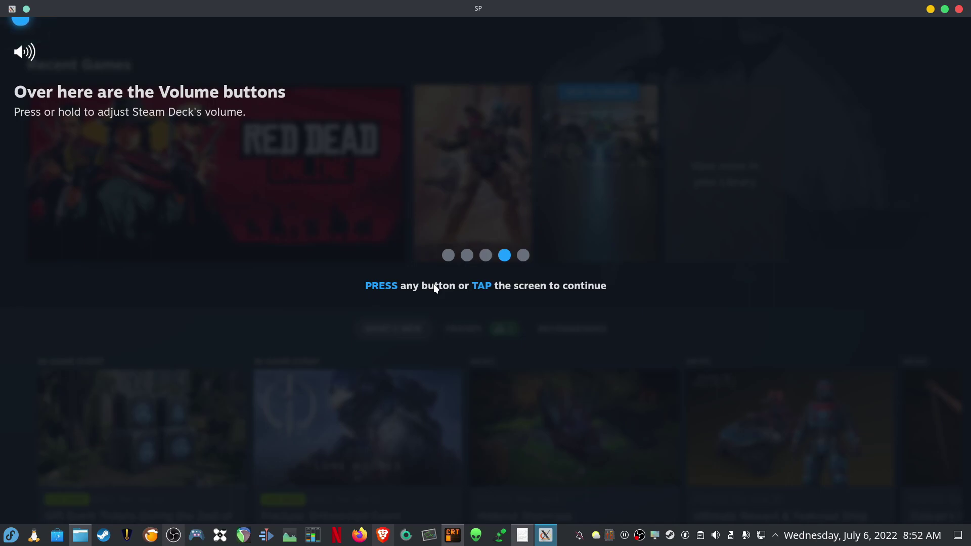
click(435, 288)
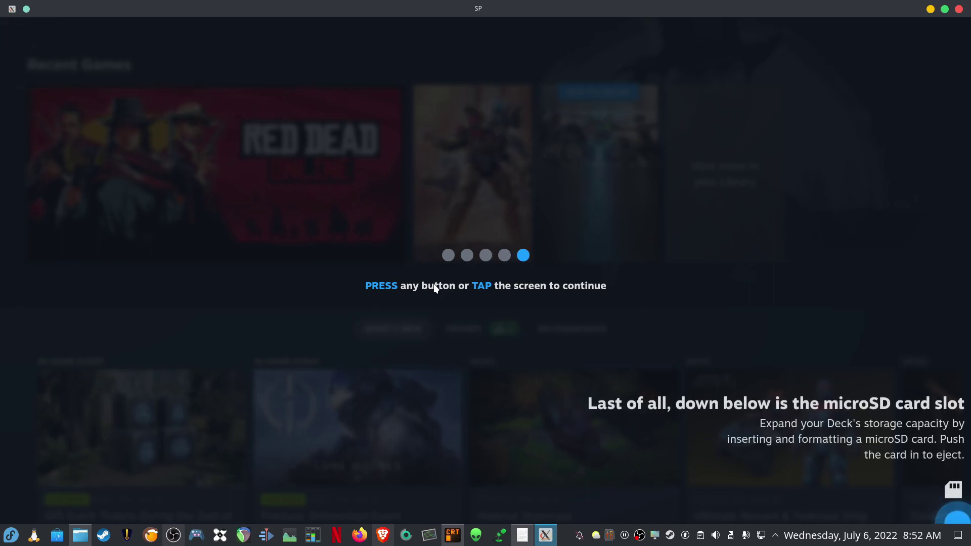
click(434, 288)
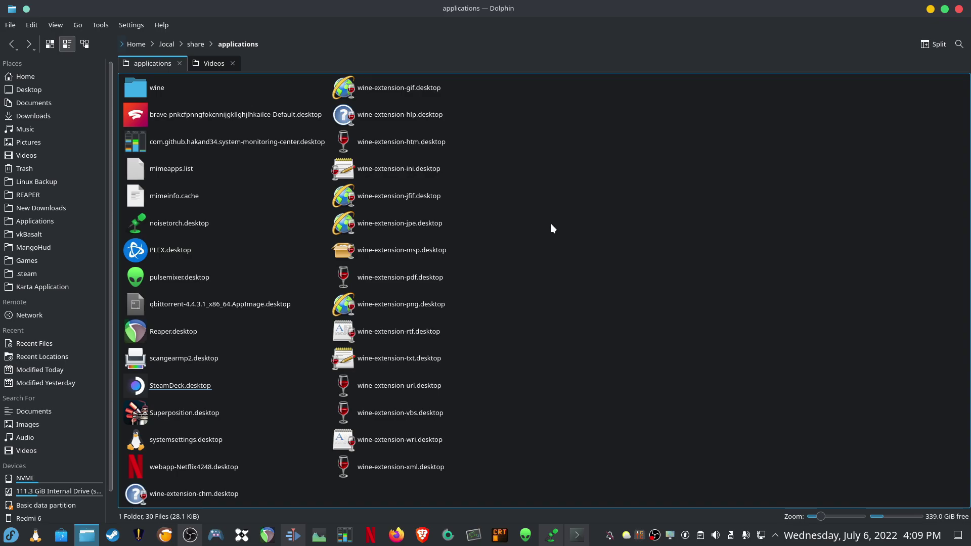
Start the regular Steam desktop client to view its game library, and exit the client
click(116, 536)
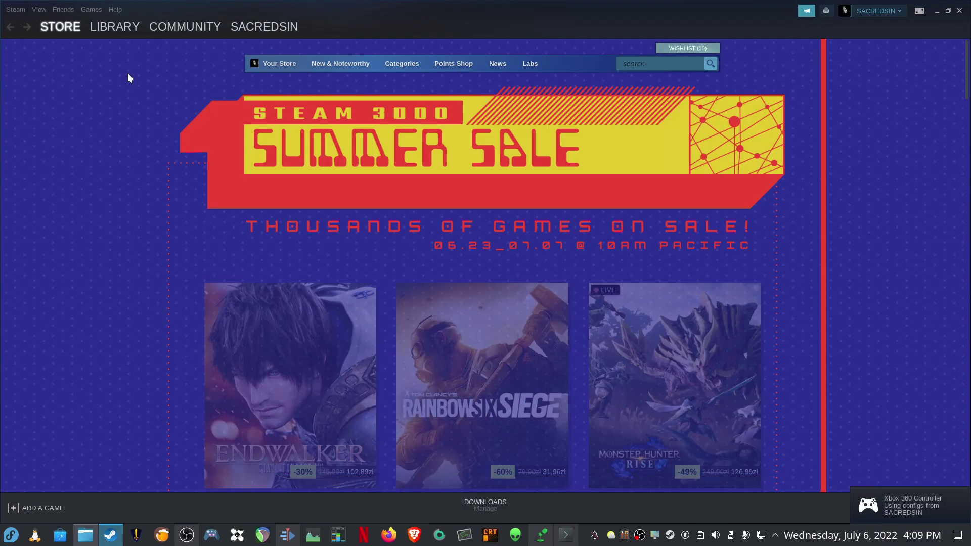
click(112, 29)
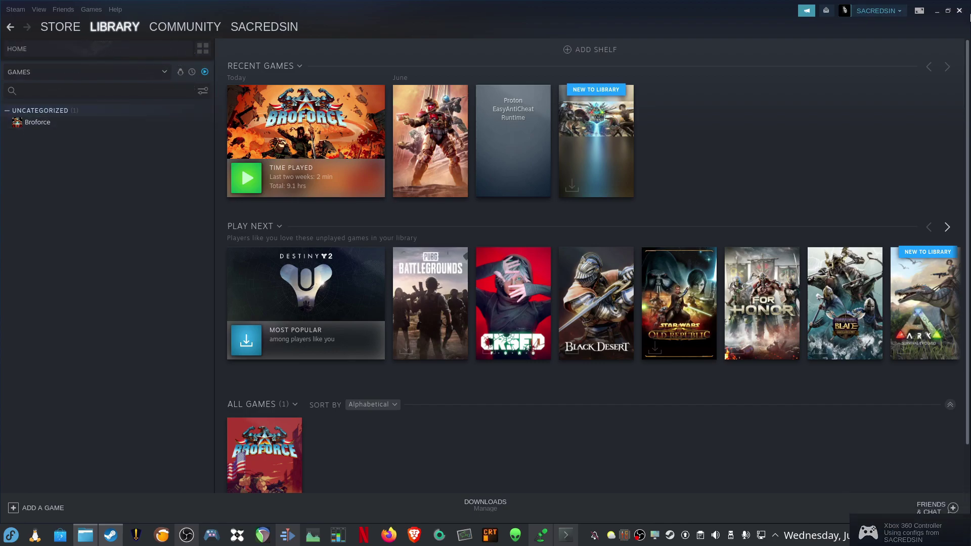
click(16, 10)
click(20, 82)
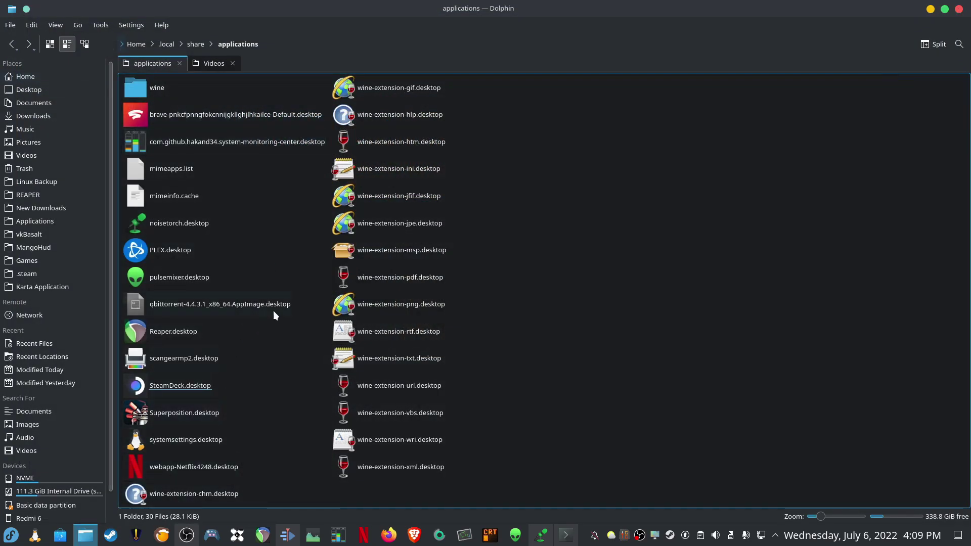
Examine the SteamDeck.desktop launcher file in the text editor, including its Exec and Icon entries, and close it
right_click(168, 383)
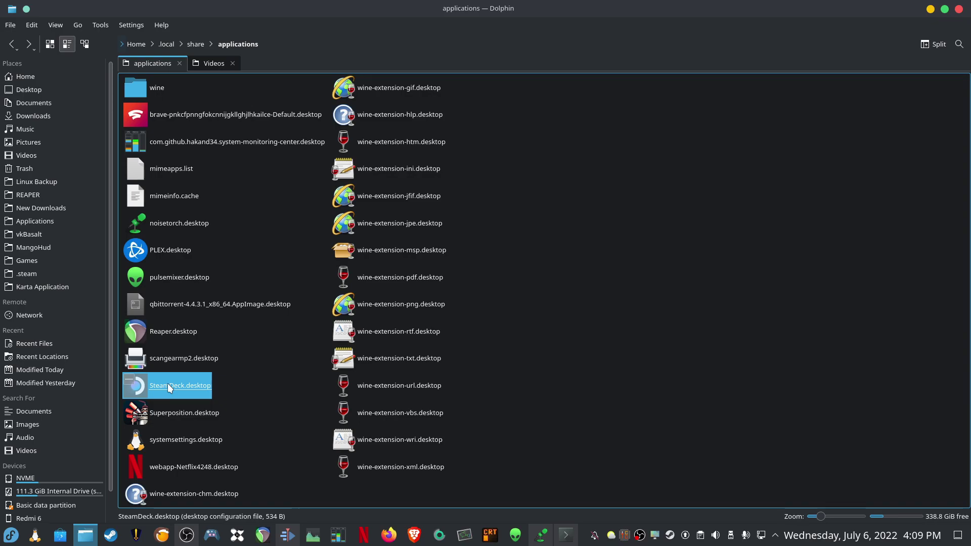
click(233, 190)
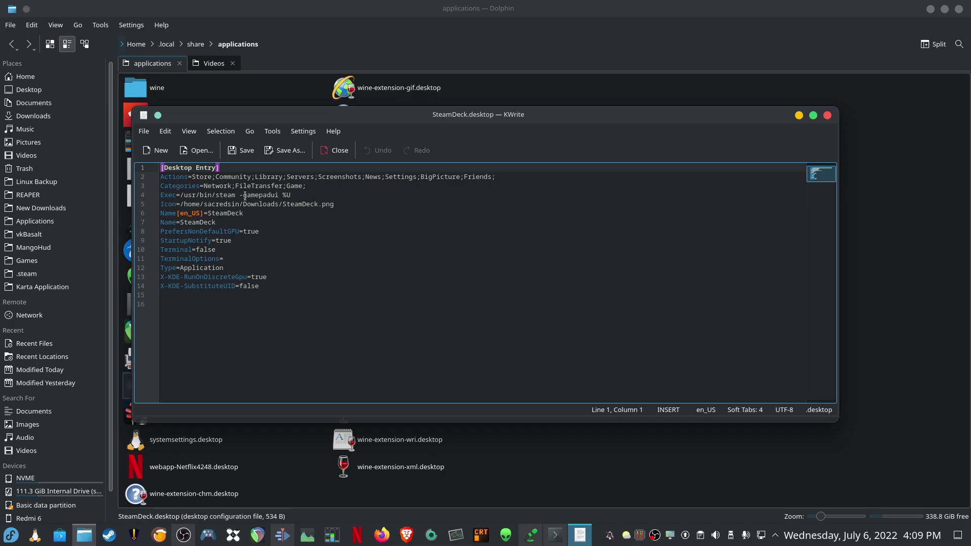
click(827, 116)
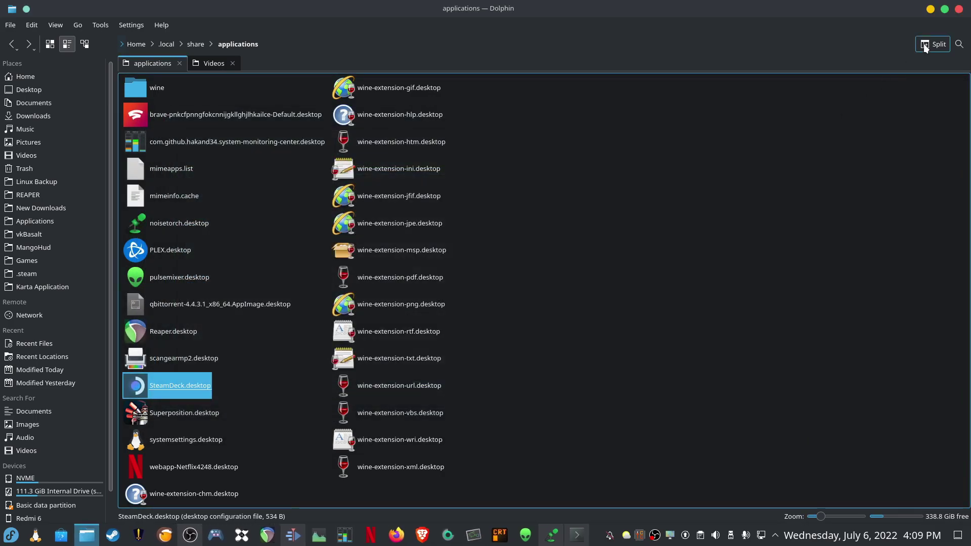
Close the file manager and launch the SteamDeck shortcut from the desktop
click(958, 9)
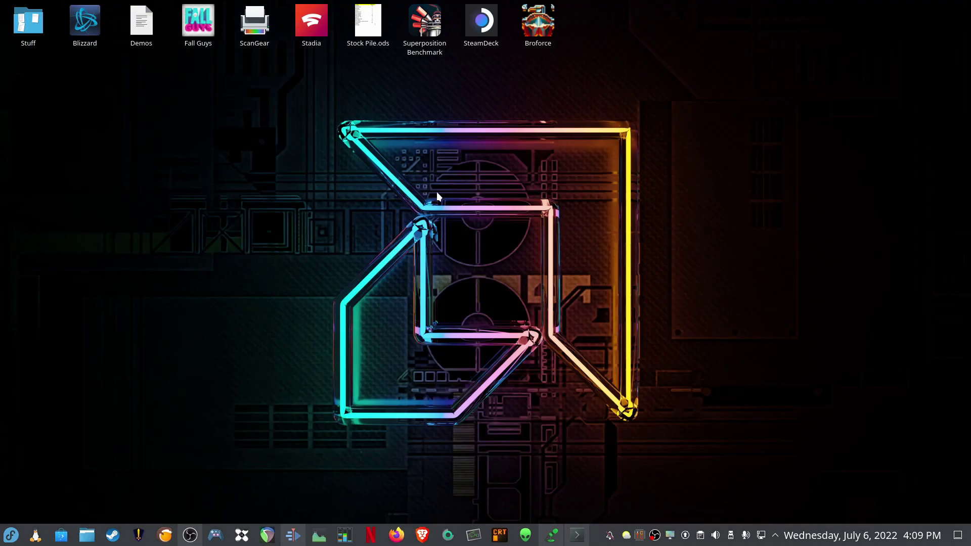
double_click(483, 20)
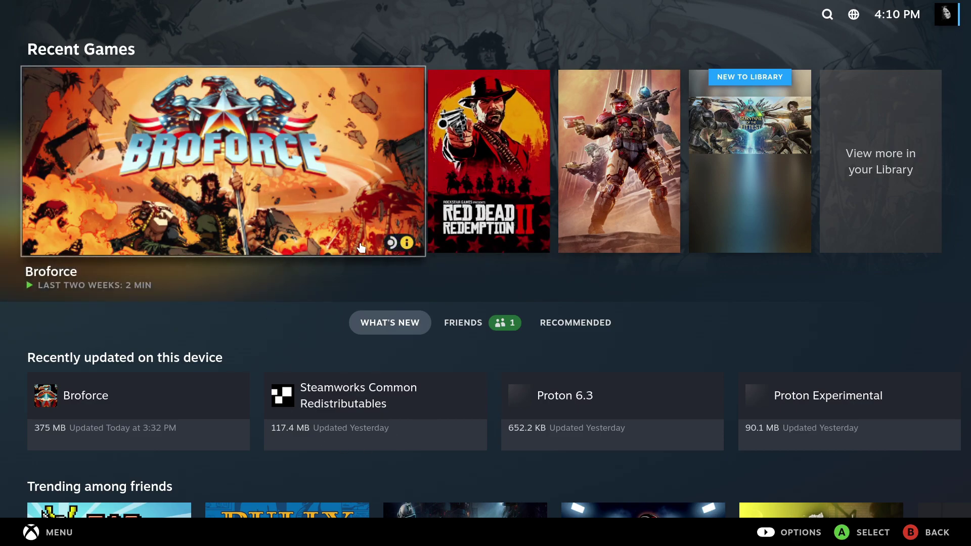
Browse back and forth through the Recent Games row on the home screen
key(Right)
key(Right)
key(Right)
key(Right)
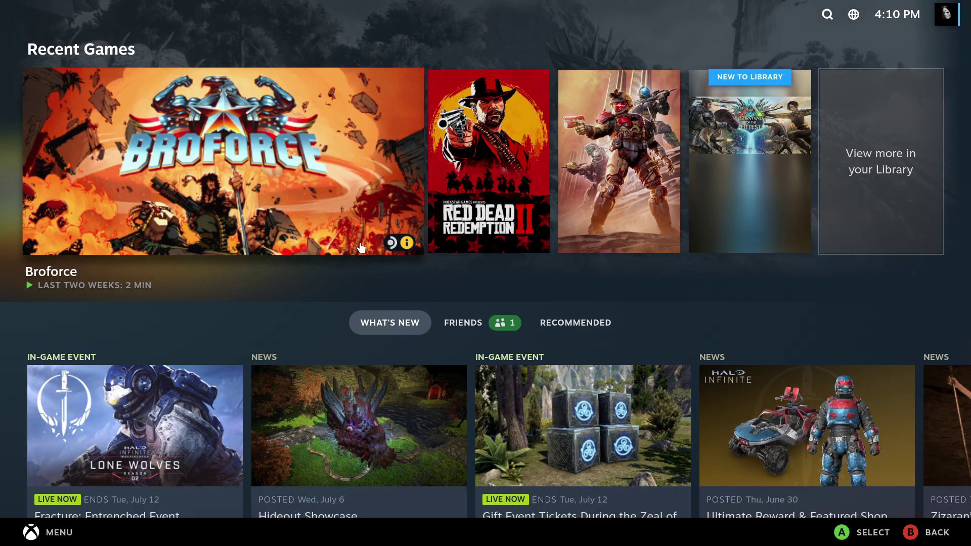
key(Left)
key(Left)
key(Left)
key(Left)
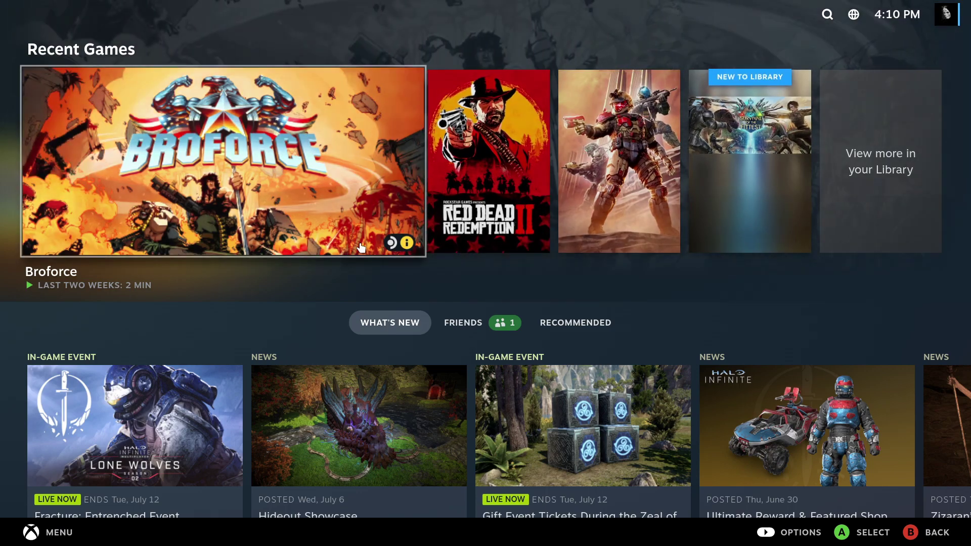
key(Right)
key(Right)
key(Right)
key(Right)
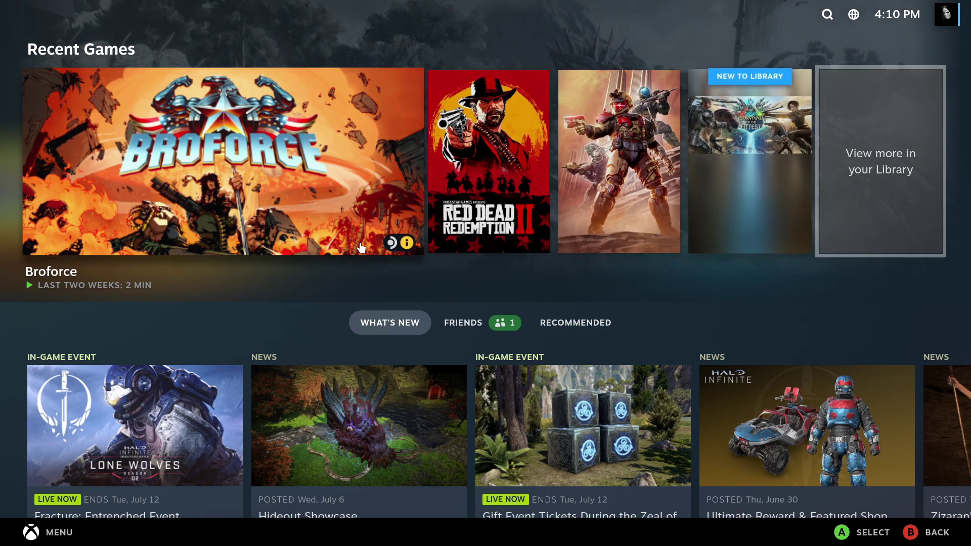
key(Left)
key(Right)
key(Left)
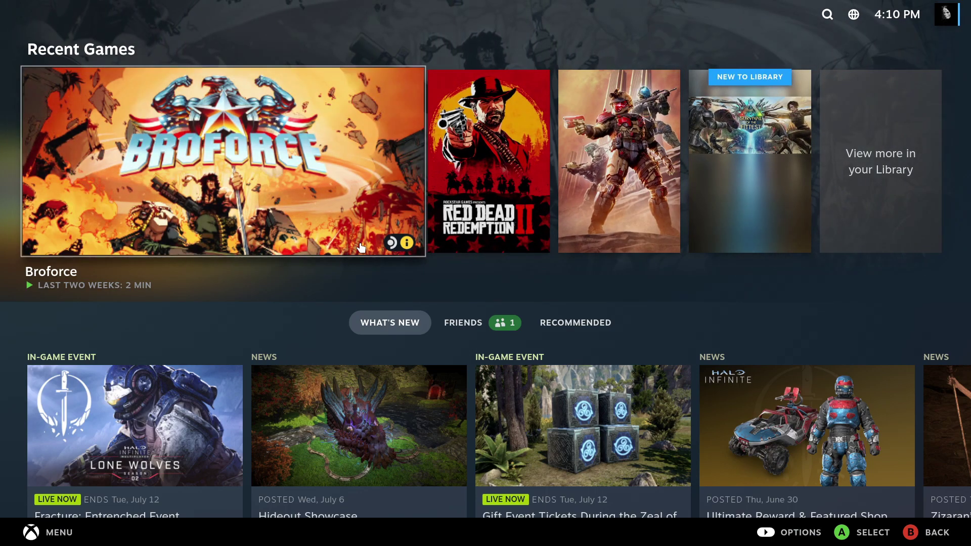
View the Red Dead Online game page and its controls, and return to the home screen
key(Right)
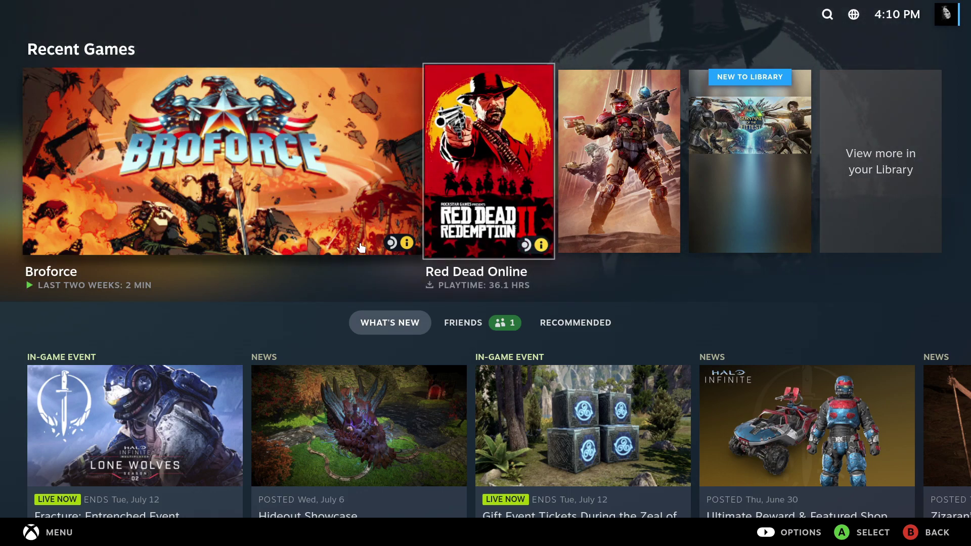
key(Return)
key(Down)
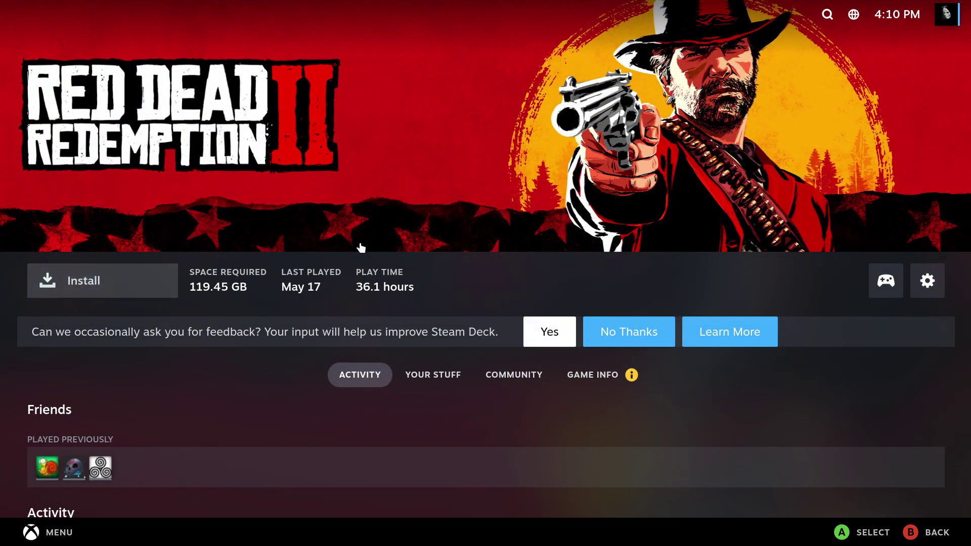
key(Up)
key(Right)
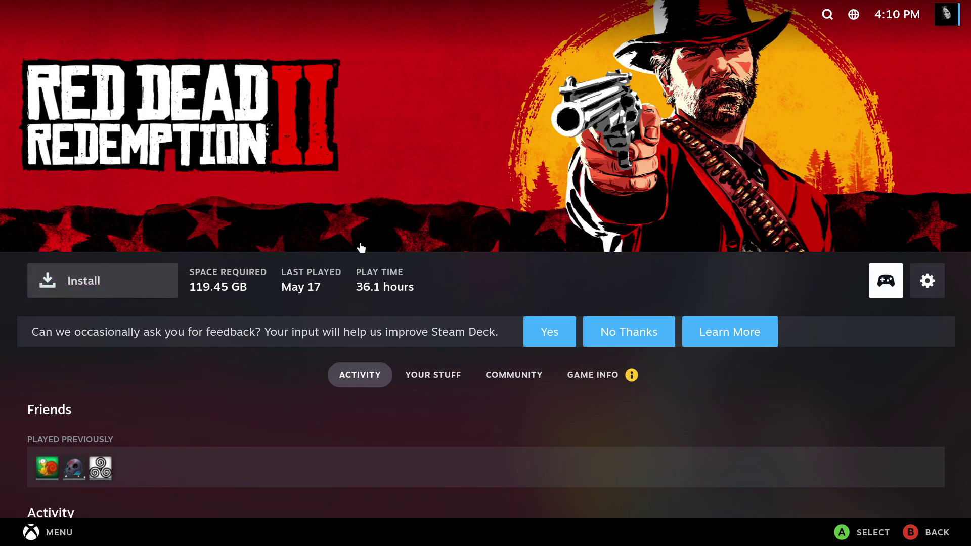
key(Left)
key(Escape)
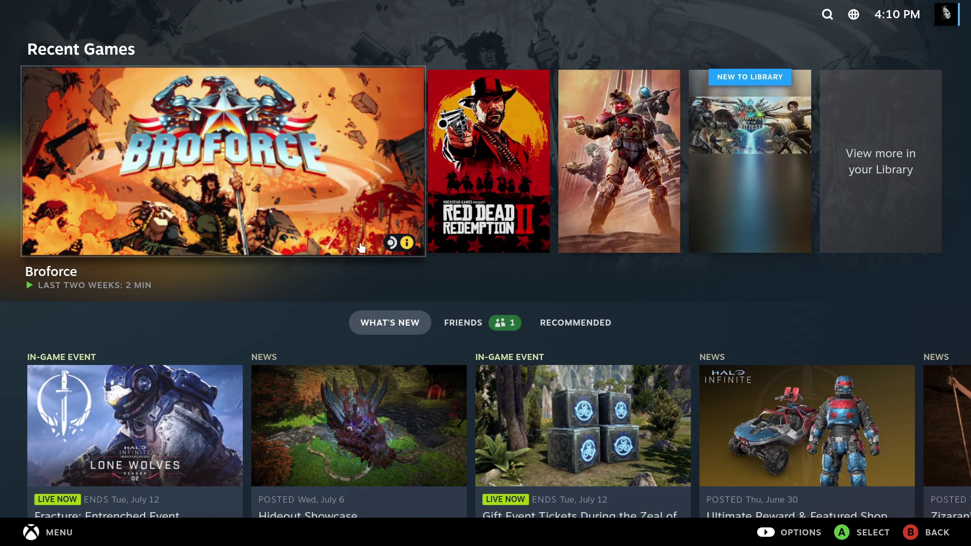
Open the Broforce game page, view its controller settings, and return to the game page
click(361, 246)
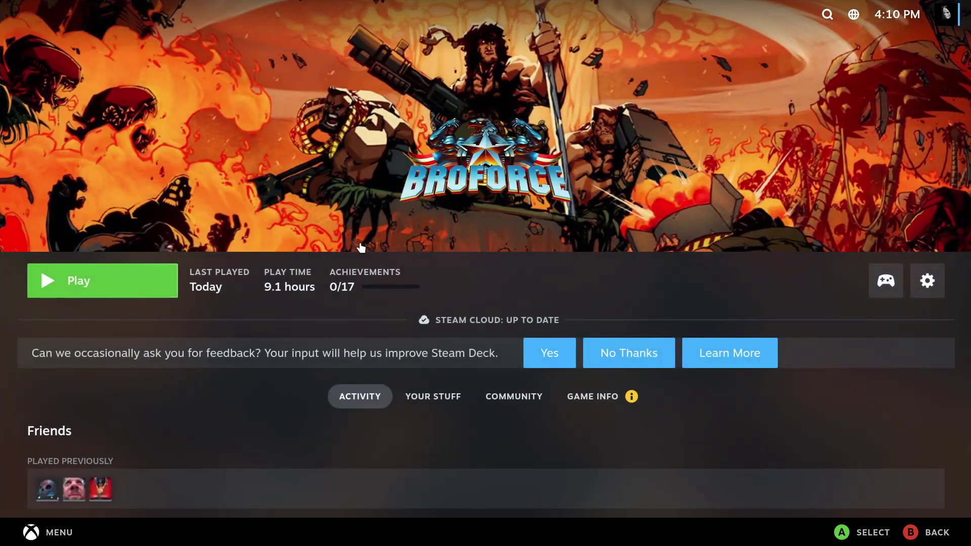
key(Right)
key(Left)
key(Right)
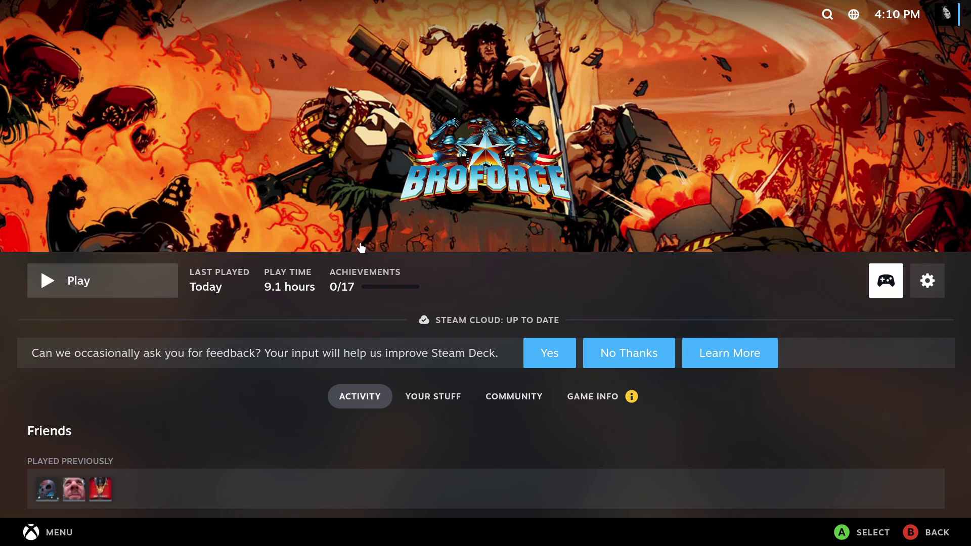
key(Return)
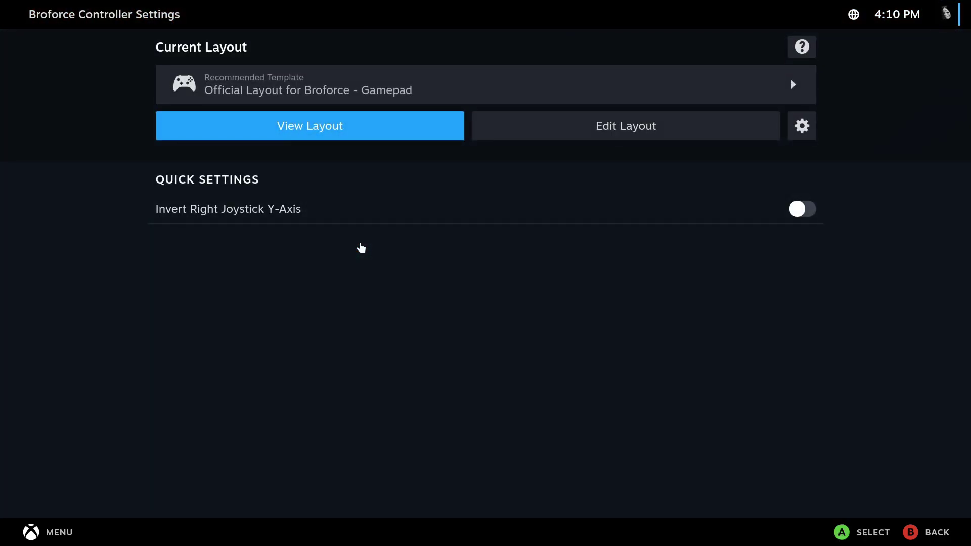
key(Escape)
Open the options menu of the Broforce game page and view its Manage submenu
key(Right)
key(Return)
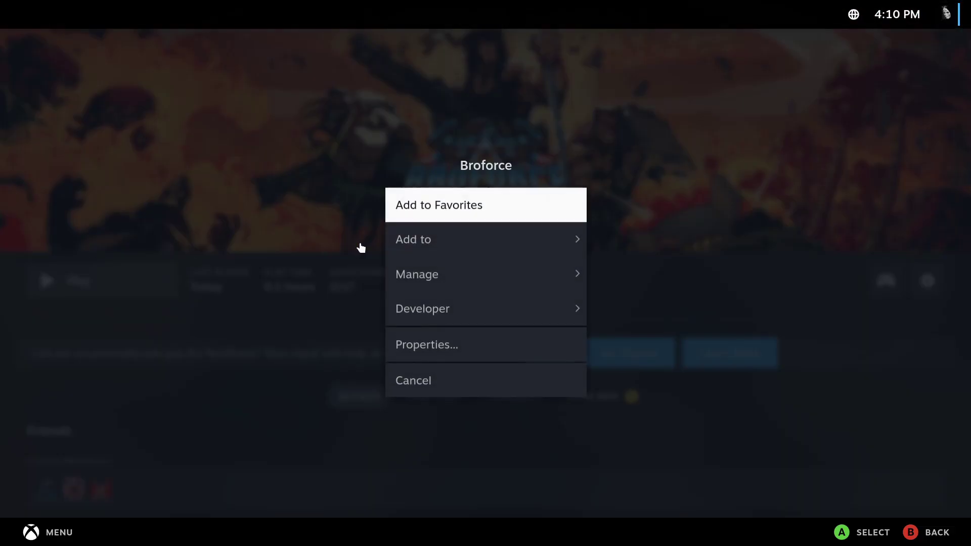
key(Down)
key(Down)
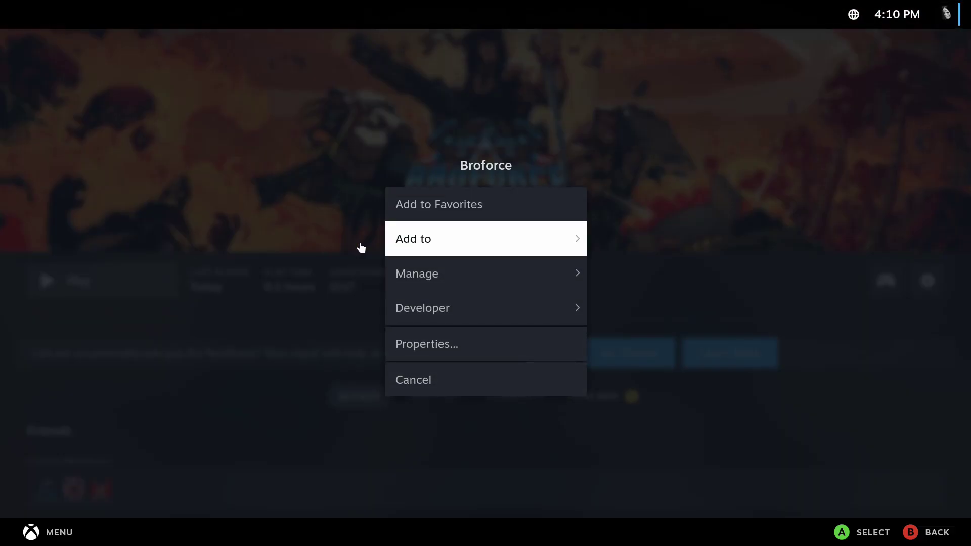
key(Return)
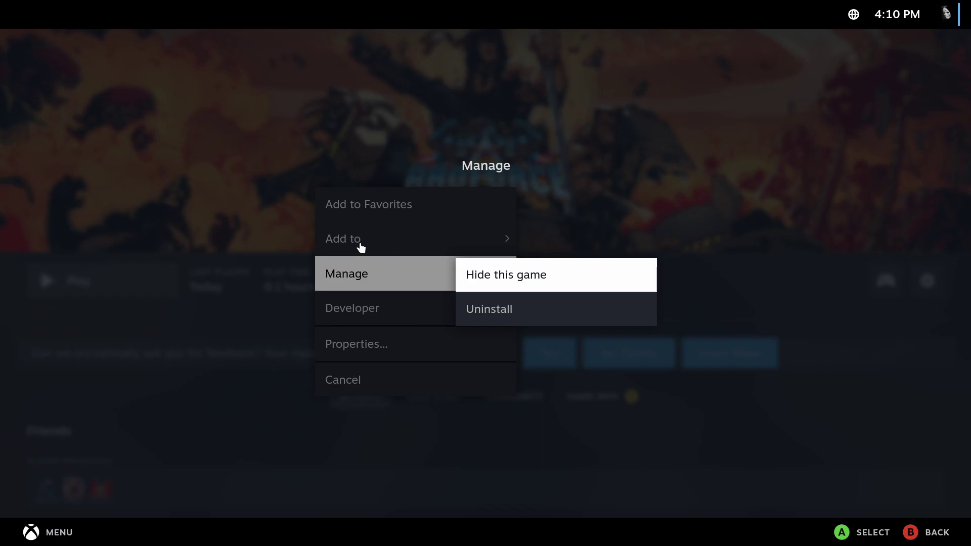
Leave the Manage submenu, open the Broforce properties and view the launch options in the General settings
key(Escape)
key(Down)
key(Down)
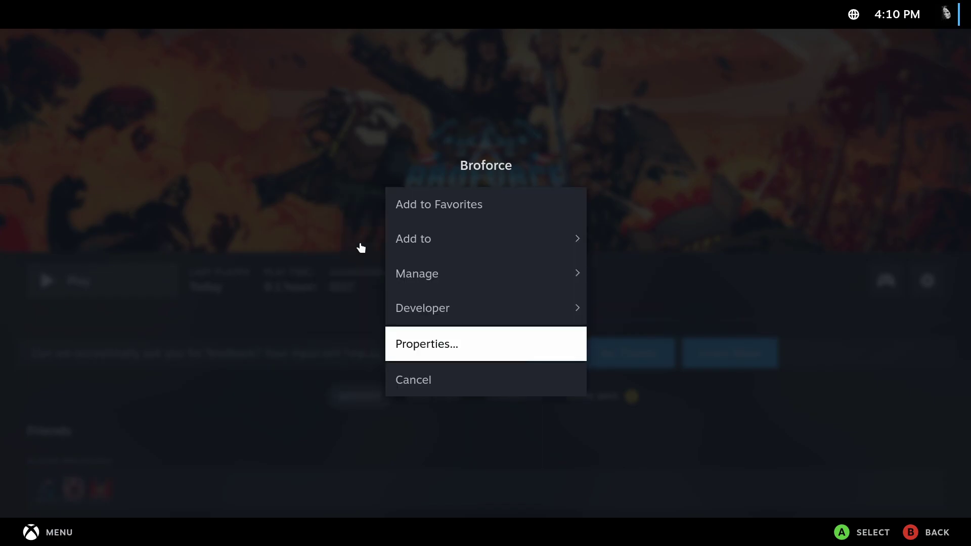
key(Return)
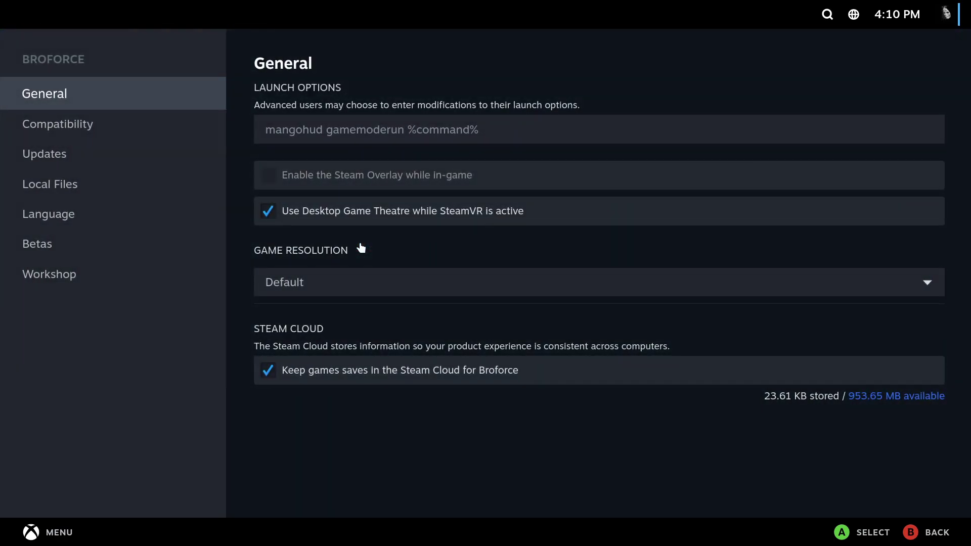
key(Return)
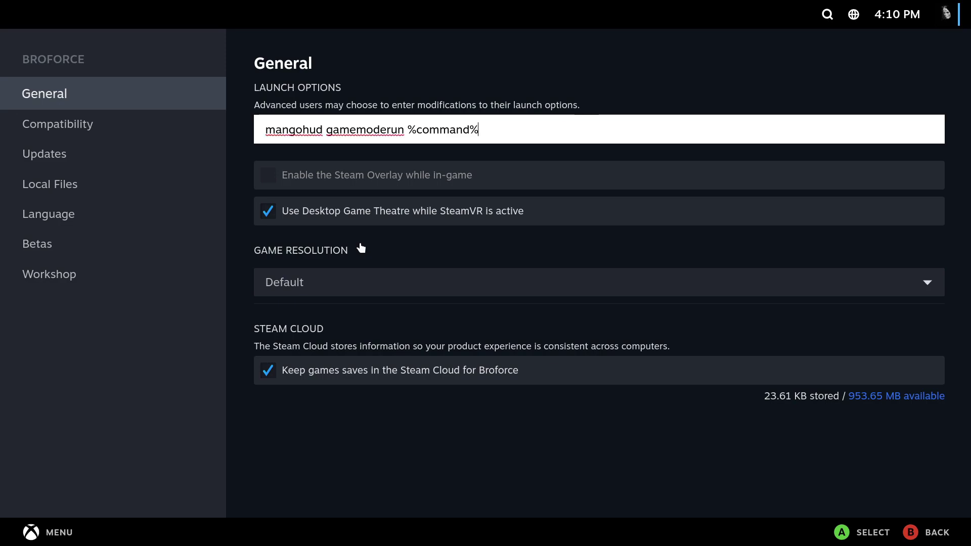
key(Down)
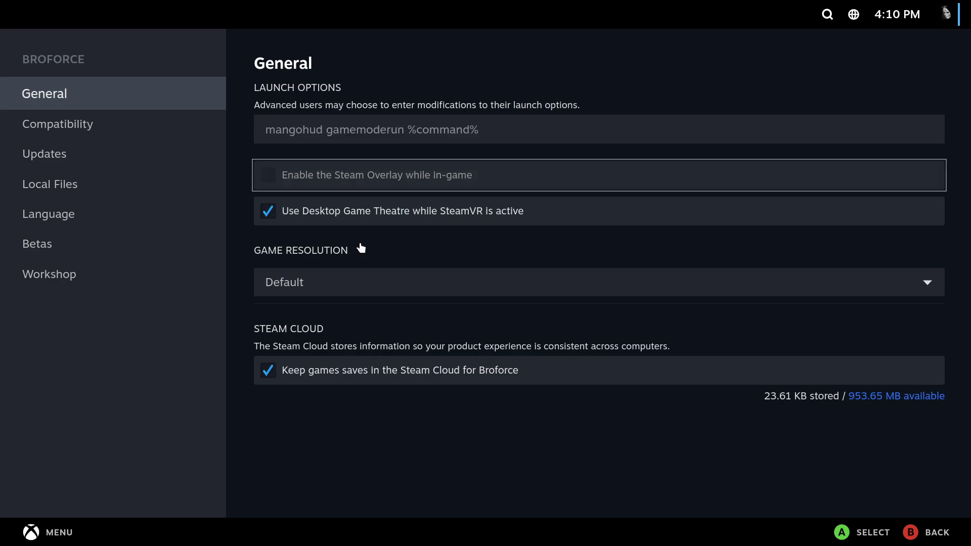
key(Up)
Look through the compatibility tools available for Broforce and choose GE-Proton7-24
key(Left)
key(Down)
key(Right)
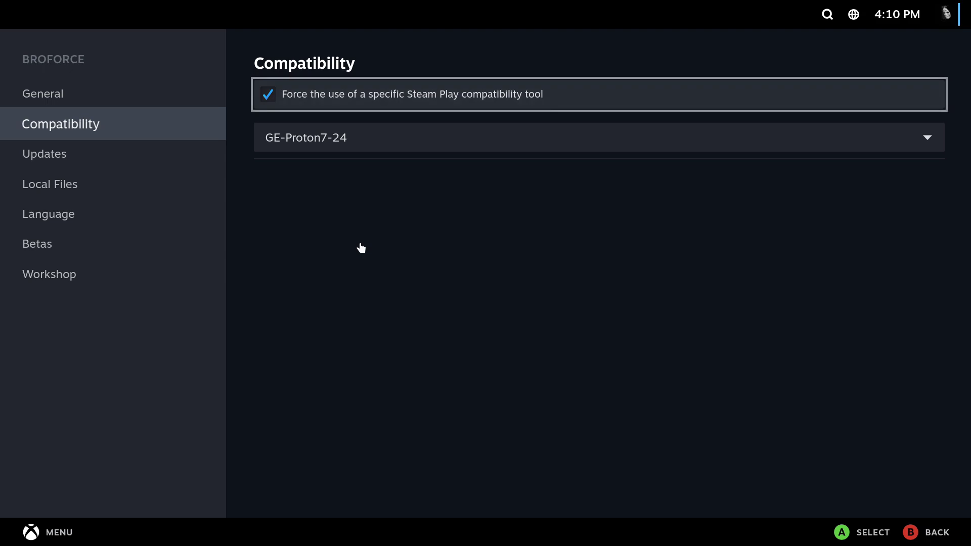
key(Down)
key(Return)
key(Down)
key(Down)
key(Down)
key(Down)
key(Down)
key(Down)
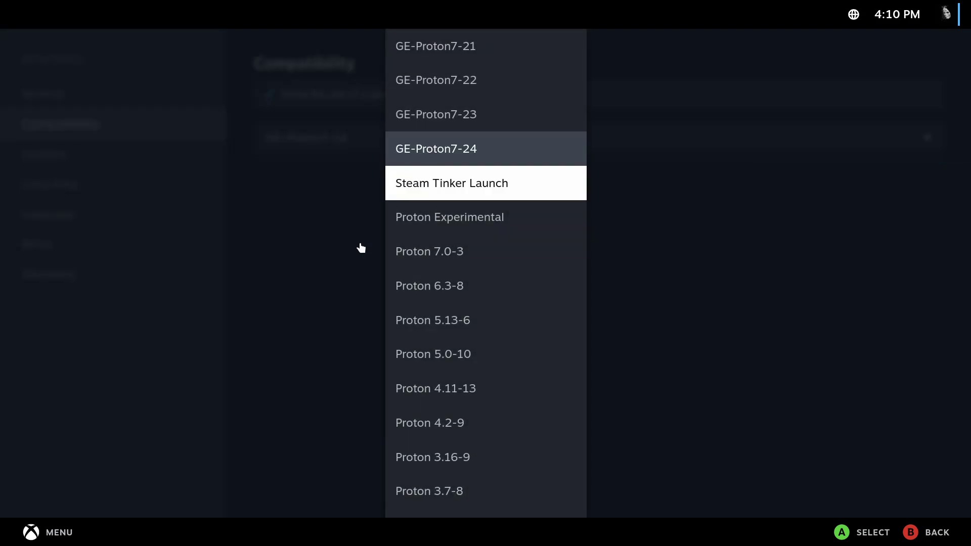
key(Down)
key(Down)
key(Up)
key(Up)
key(Up)
key(Up)
key(Up)
key(Up)
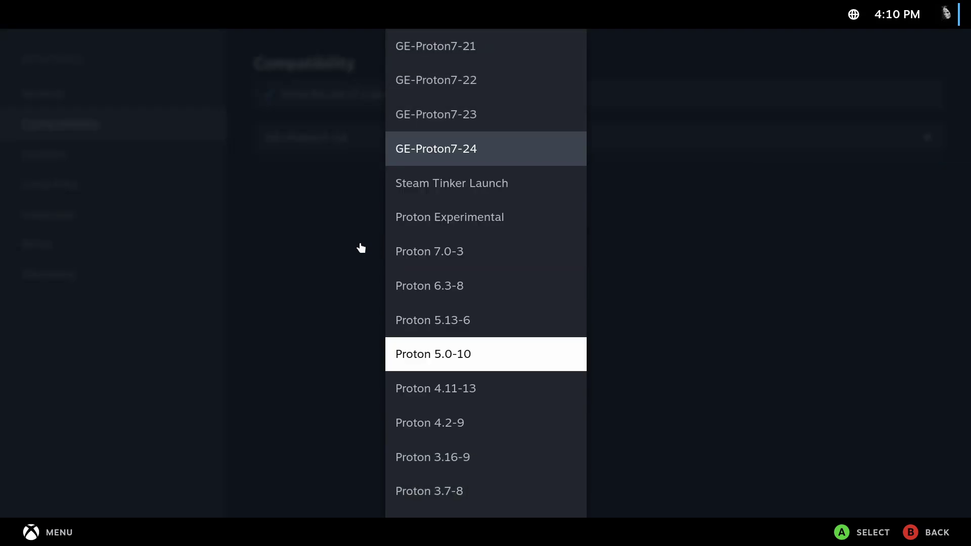
key(Up)
key(Up)
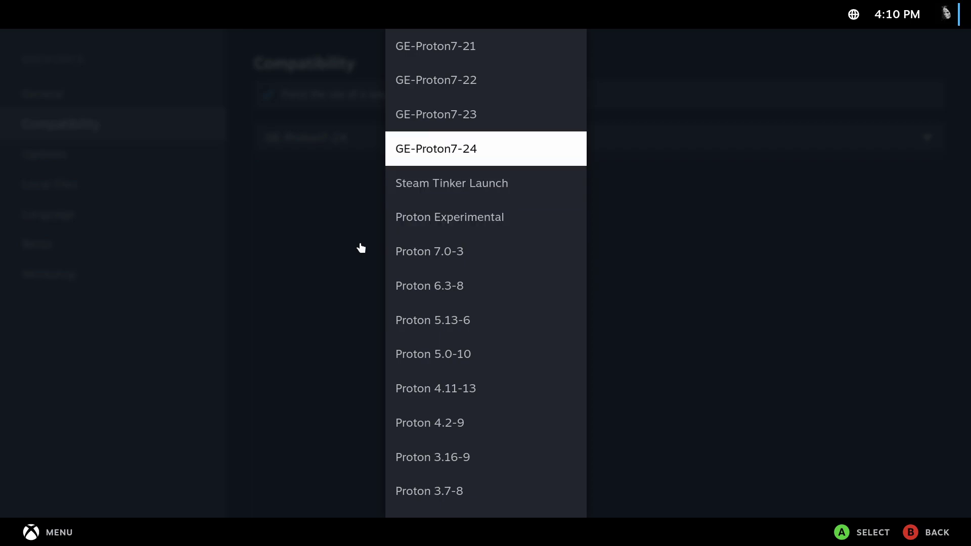
key(Return)
key(Left)
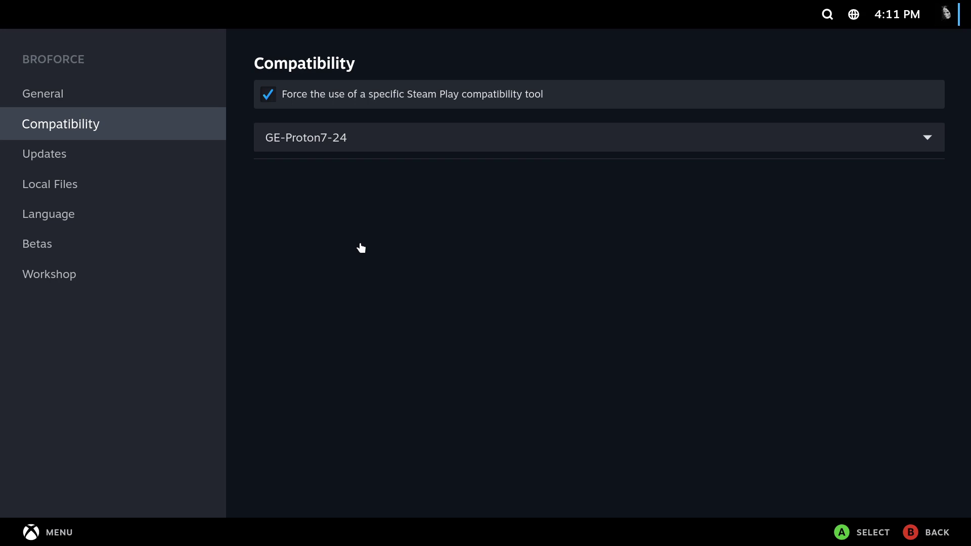
Return from the properties to the Broforce game page and launch the game
key(Escape)
key(Left)
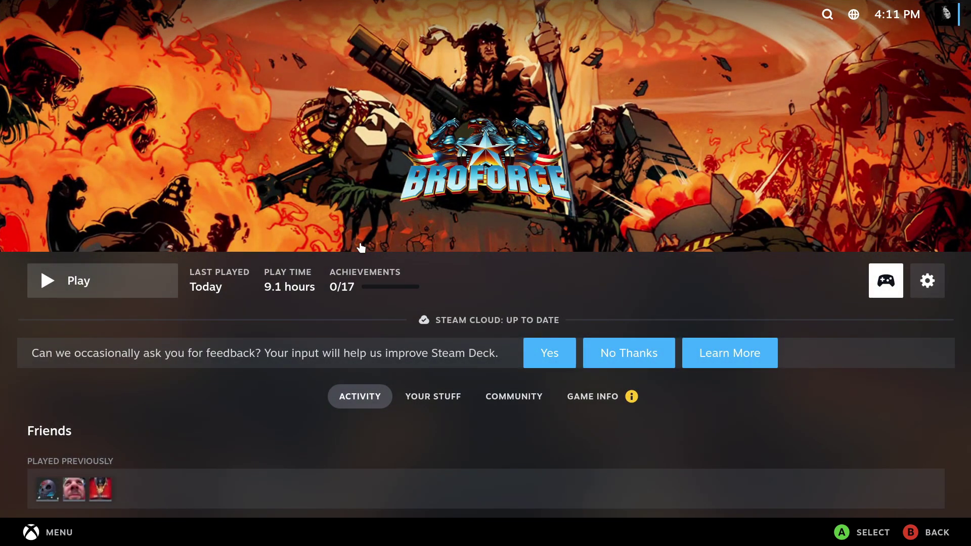
key(Left)
key(Return)
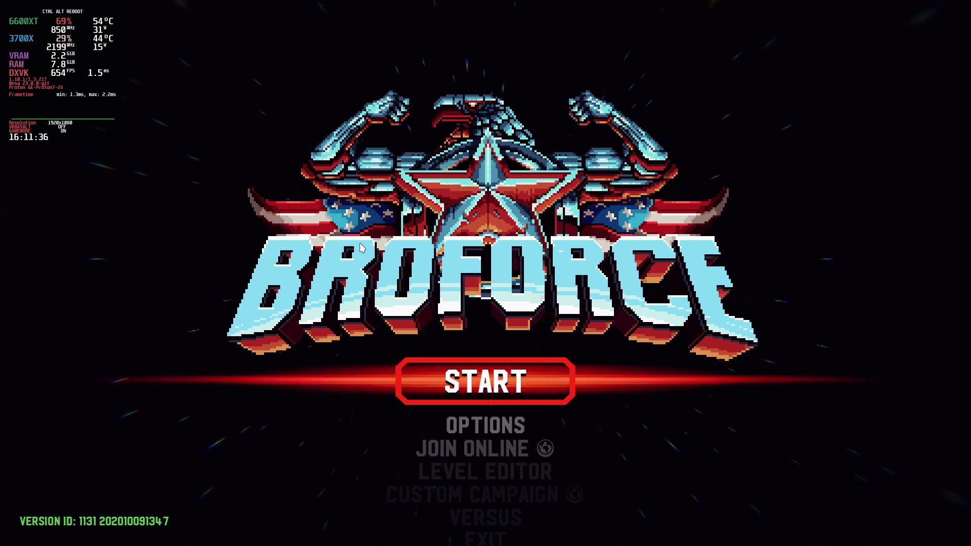
Go through the Broforce main menu entries and exit the game
key(Down)
key(Down)
key(Down)
key(Down)
key(Down)
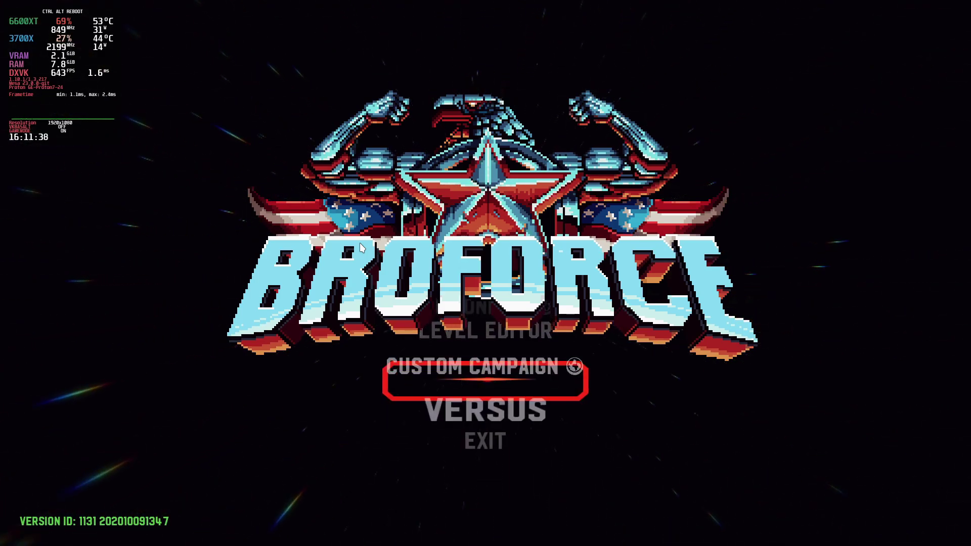
key(Down)
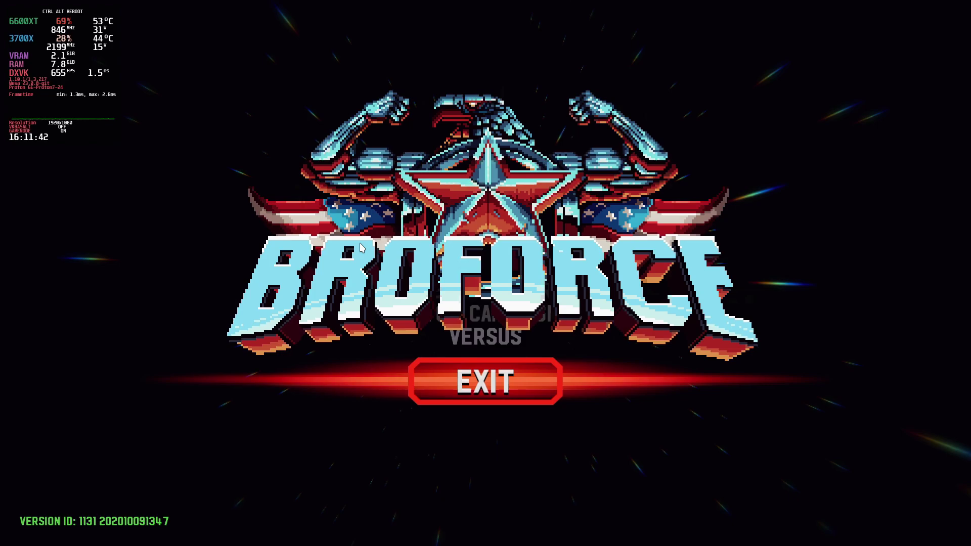
key(Return)
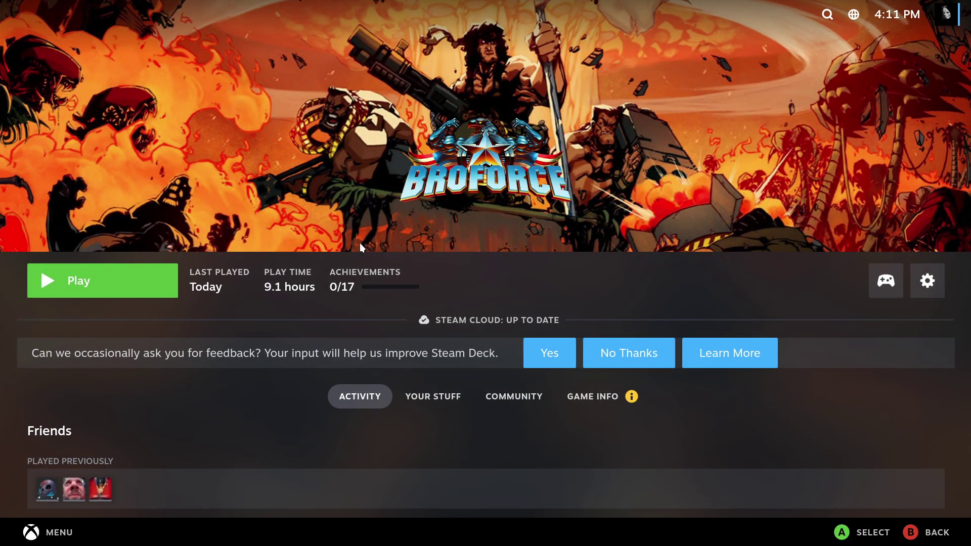
Leave the Broforce game page, view the Steam main menu and go to Home
key(Escape)
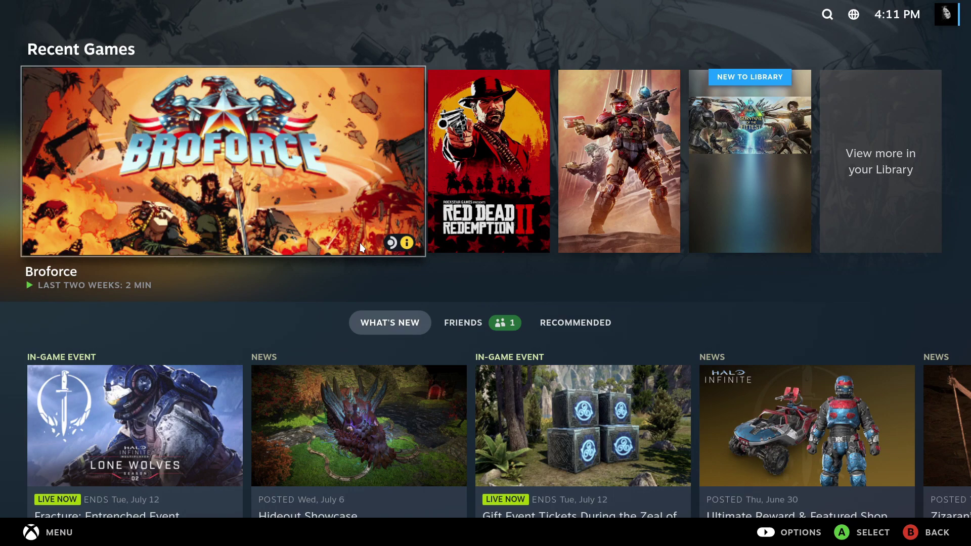
key(ctrl+1)
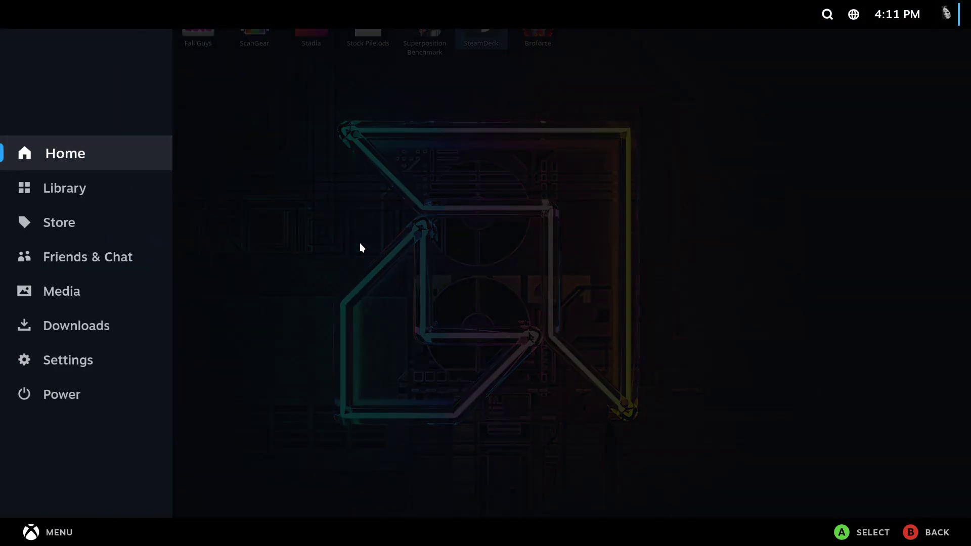
key(Return)
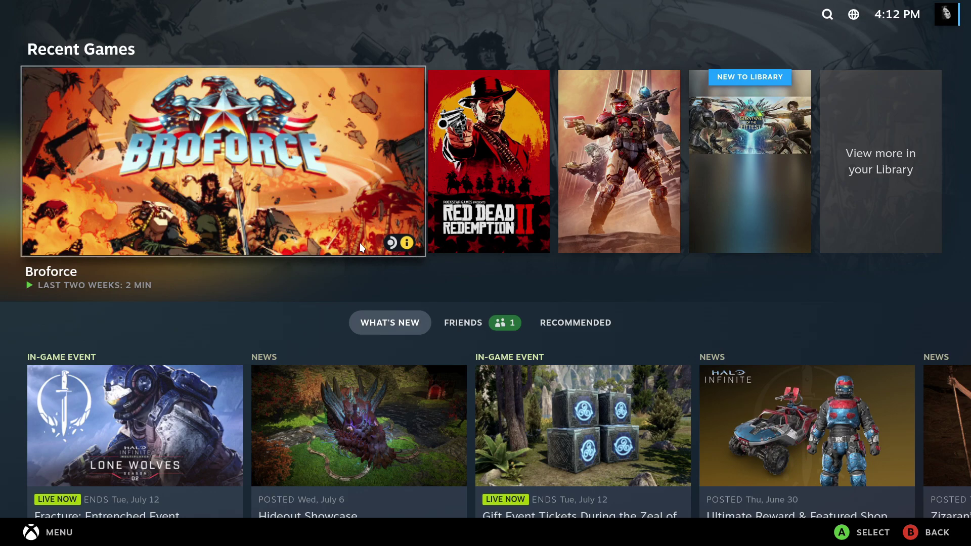
Open the Steam Store and view its Great on Deck page
key(ctrl+1)
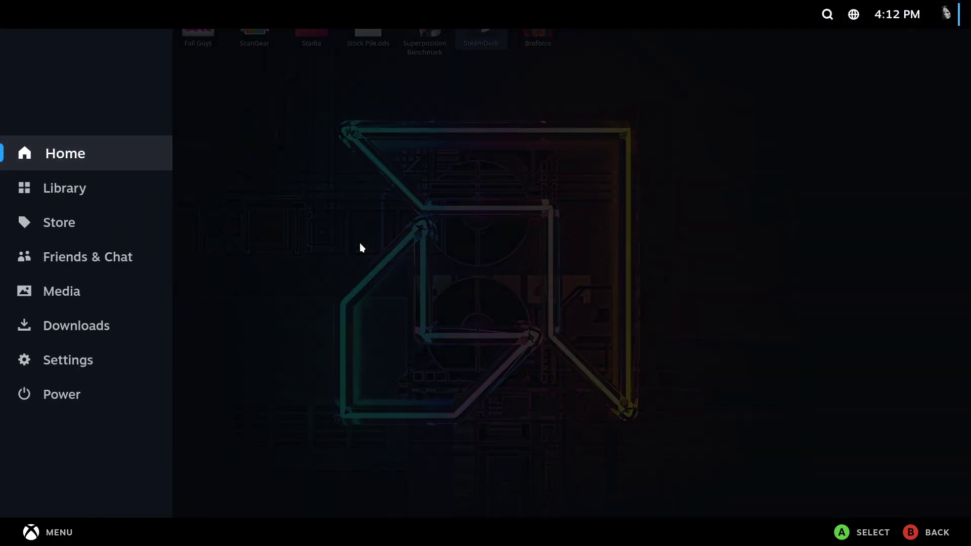
key(Down)
key(Down)
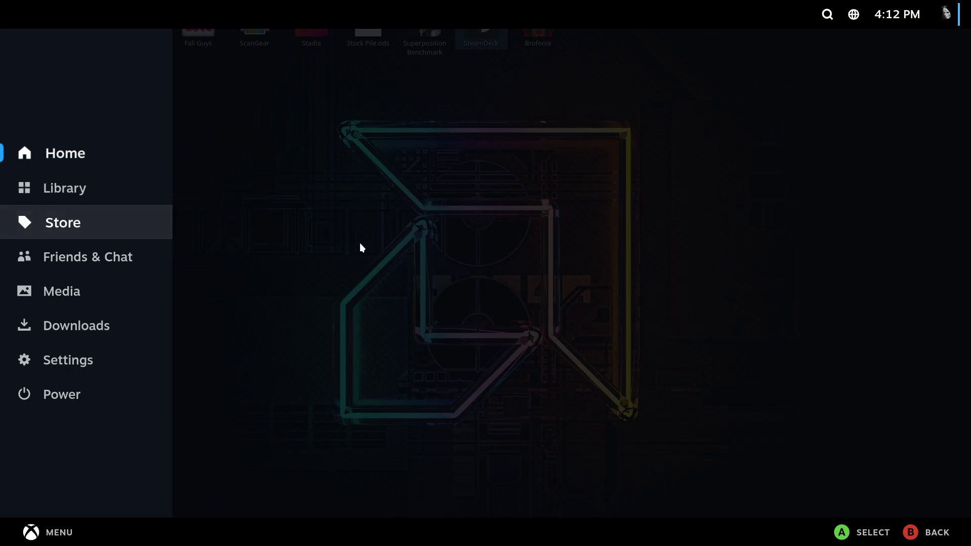
key(Return)
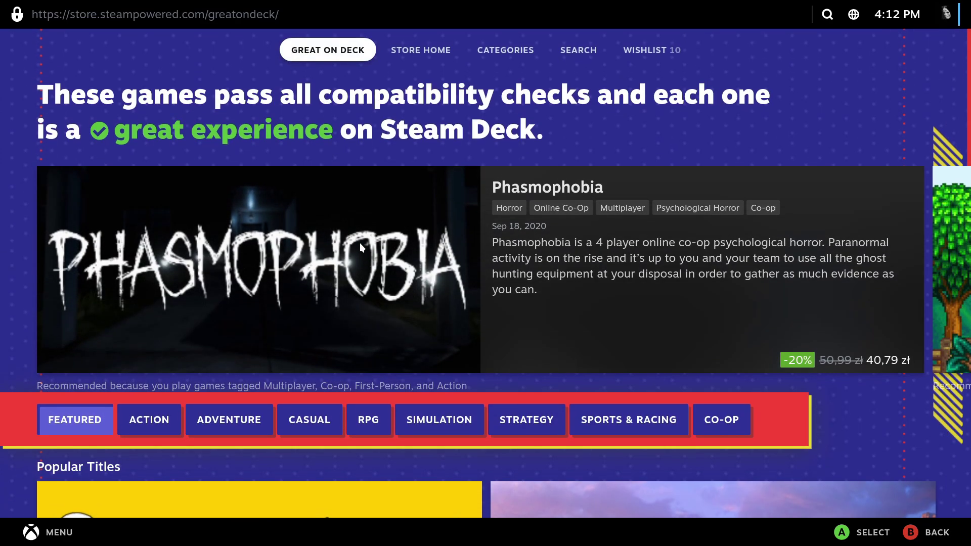
Leave the Store and open the Steam Settings
key(ctrl+1)
key(Down)
key(Down)
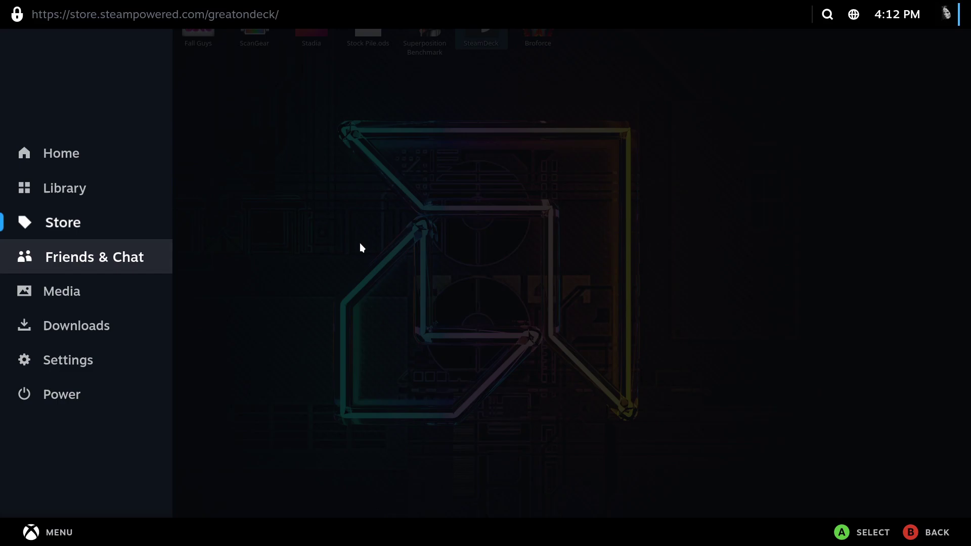
key(Down)
key(Down)
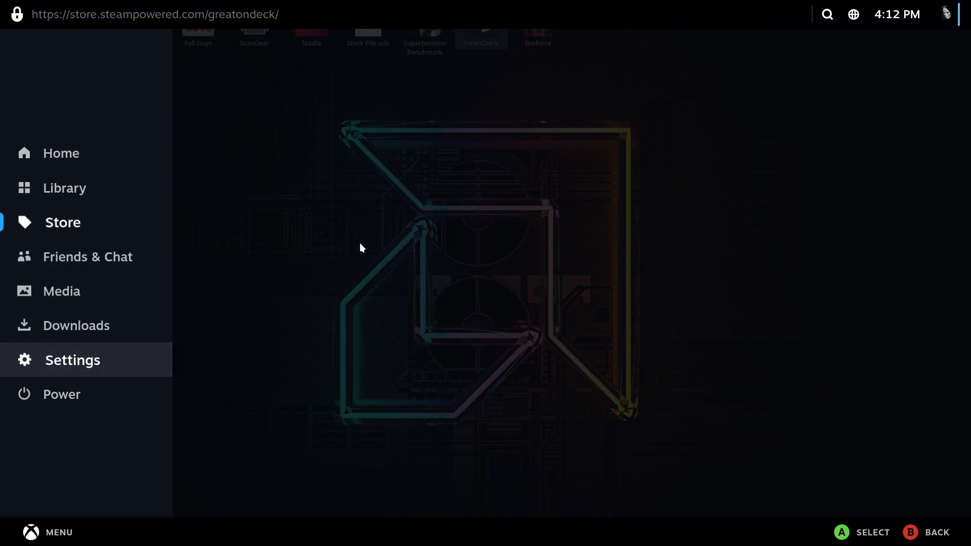
key(Return)
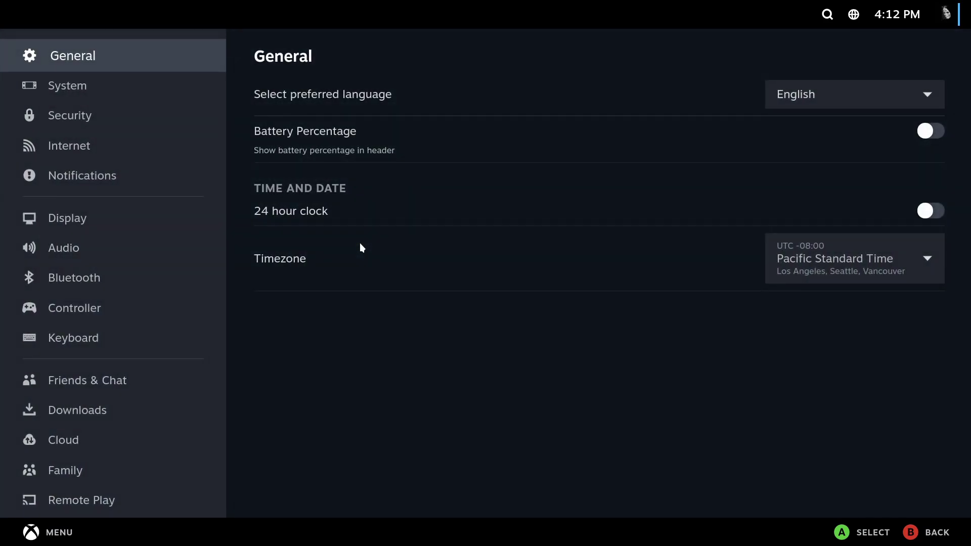
Open the System settings and examine the update options, operating system details and Steam version information
key(Down)
key(Right)
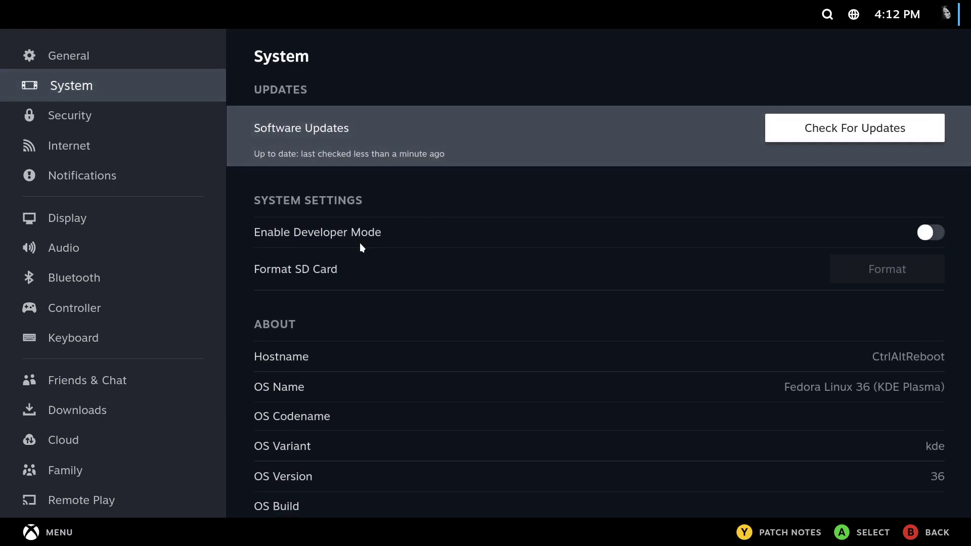
key(Down)
key(Down)
key(Down)
key(Down)
key(Down)
key(Down)
key(Down)
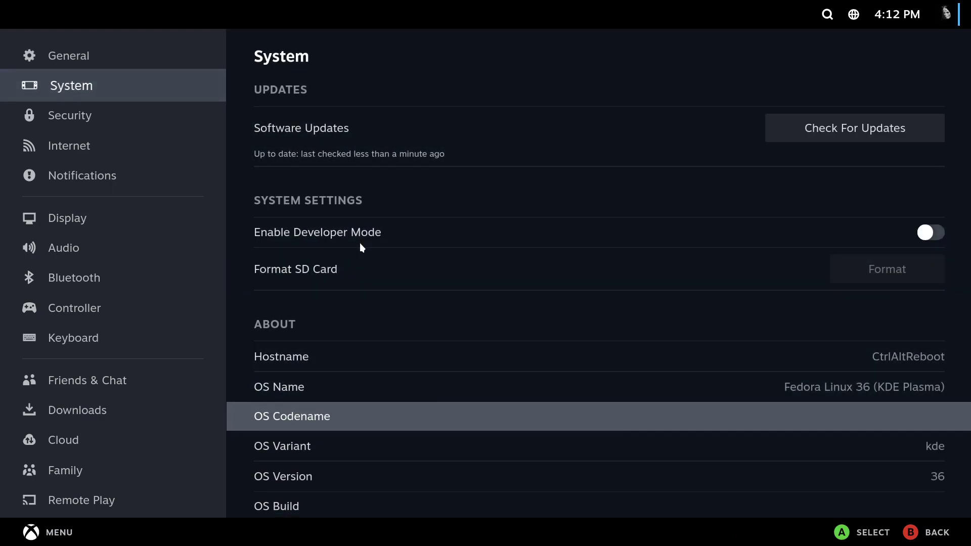
key(Down)
key(Down)
key(Down)
key(Down)
key(Down)
key(Down)
key(Down)
key(Down)
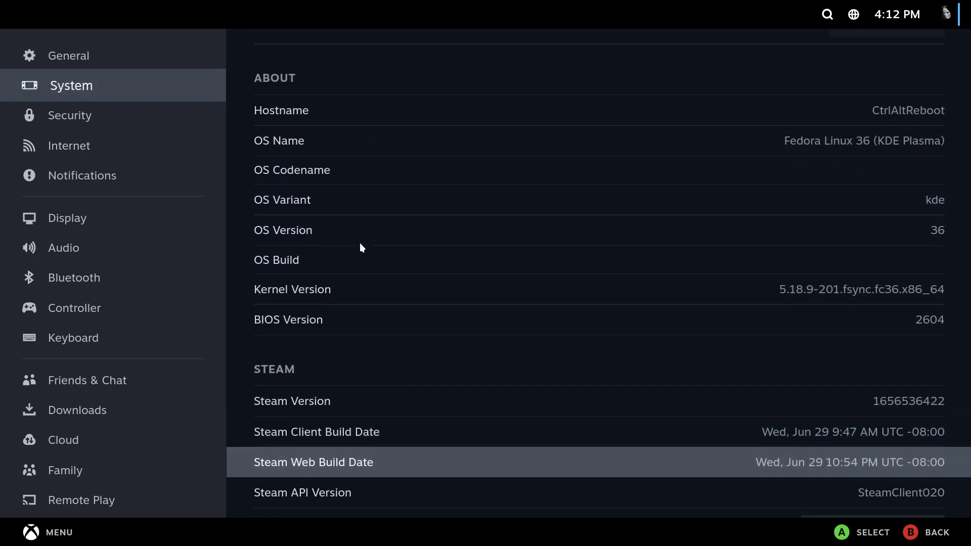
key(Down)
key(Down)
key(Down)
key(Down)
key(Down)
key(Down)
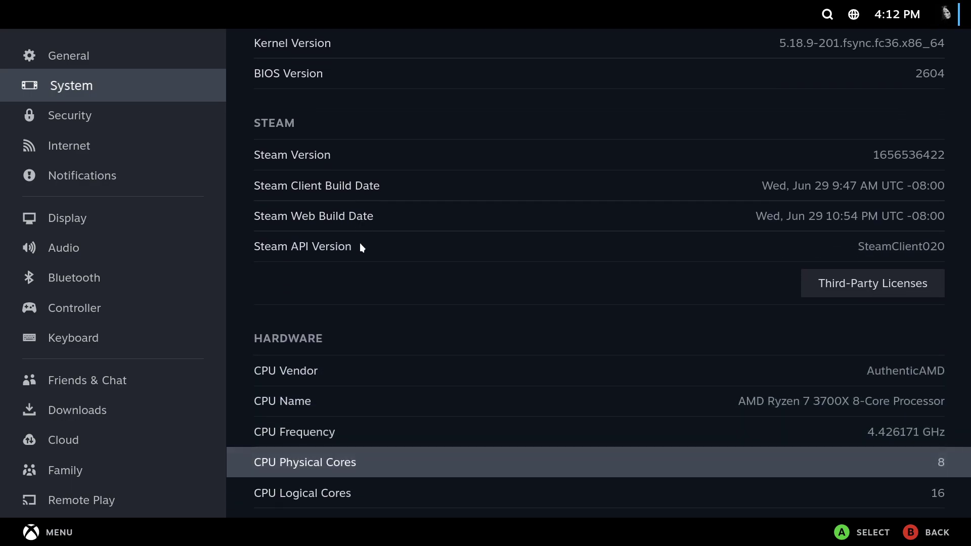
Examine the processor, memory and video card details in the Hardware section and the factory reset option below it
key(Up)
key(Up)
key(Up)
key(Up)
key(Up)
key(Up)
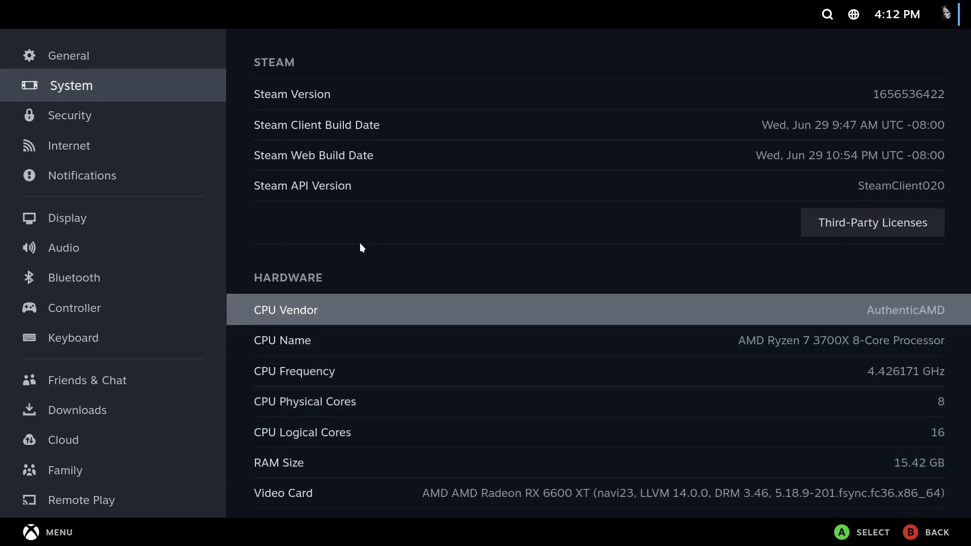
key(Down)
key(Down)
key(Down)
key(Down)
key(Down)
key(Down)
key(Down)
key(Down)
key(Down)
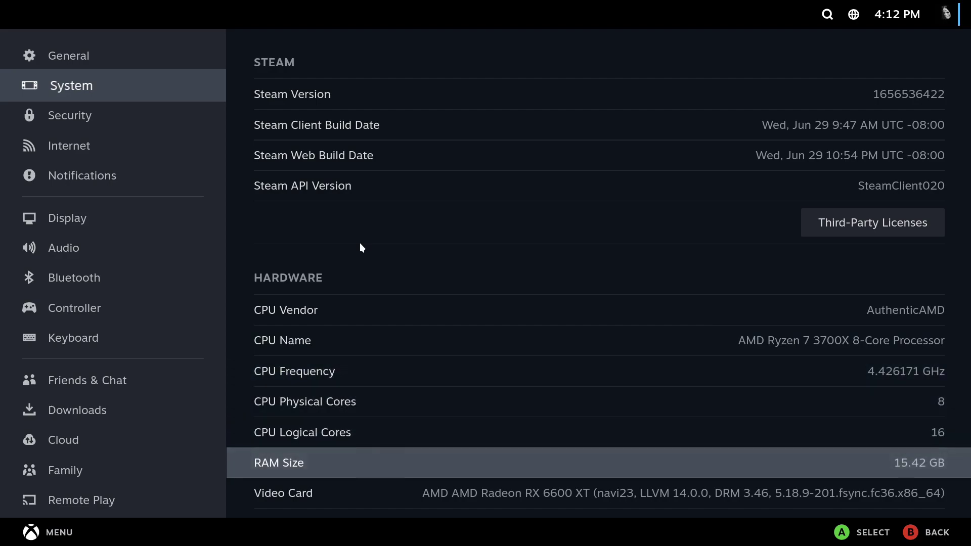
key(Down)
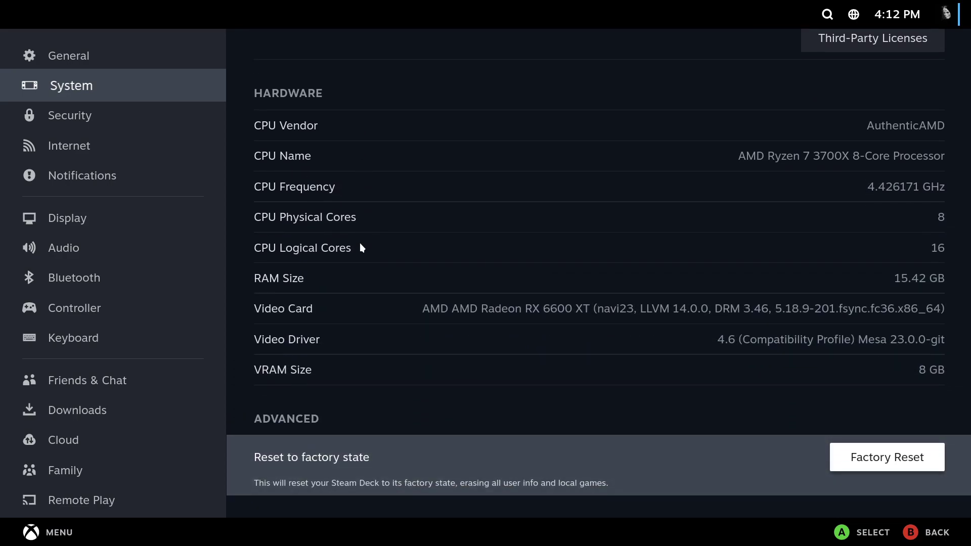
key(Up)
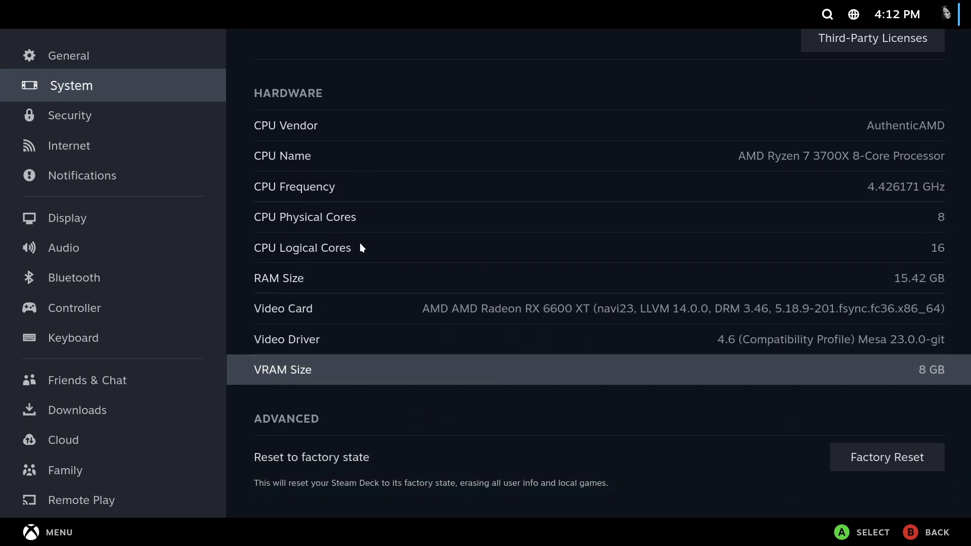
View the lock screen options in the Security settings
key(Left)
key(Down)
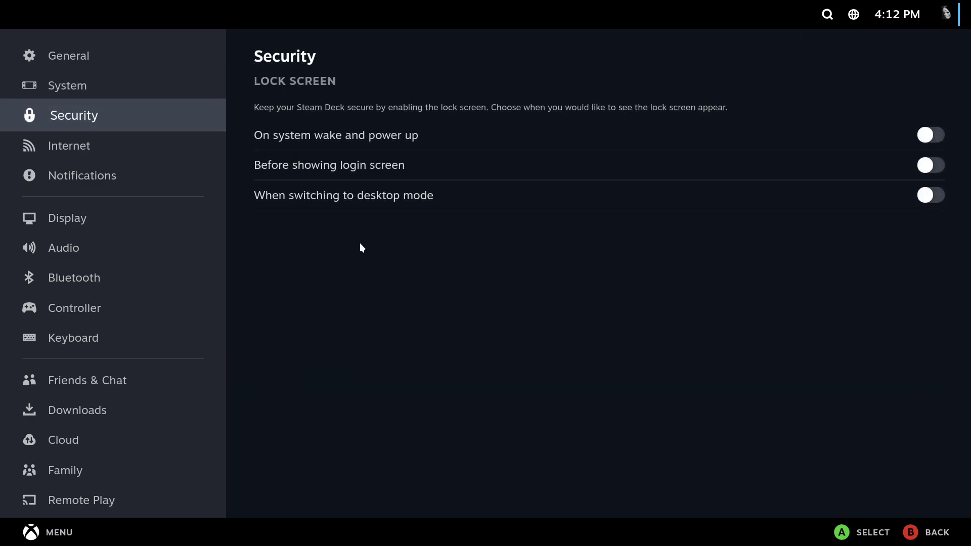
View the Internet settings and the Notifications settings
key(Down)
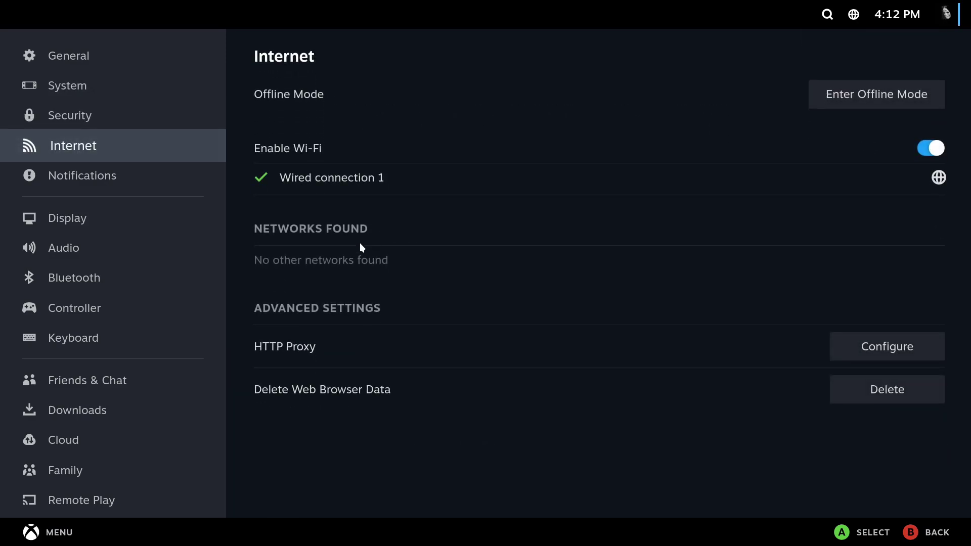
key(Down)
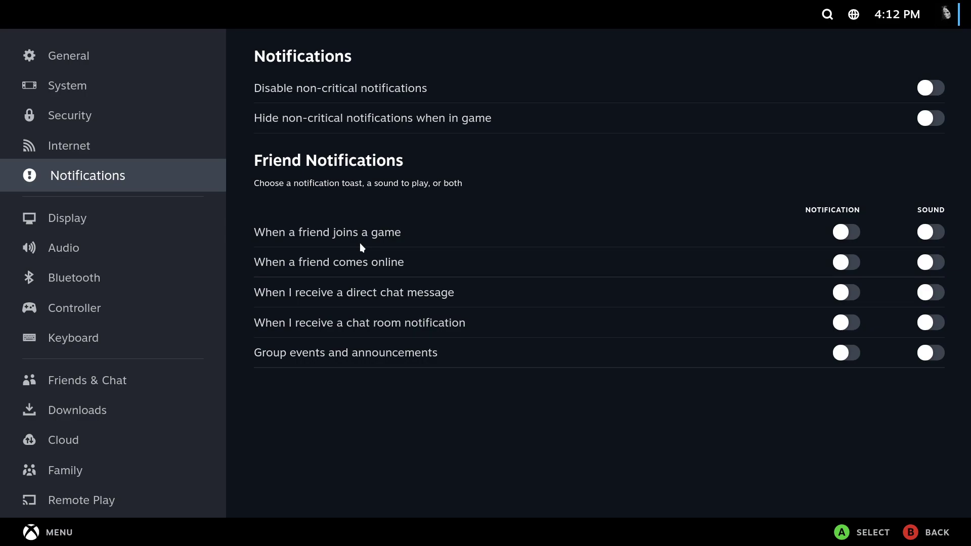
Open the Display settings, sweep the Brightness slider down to its minimum and back up, and leave it at about the midpoint
key(Down)
key(Right)
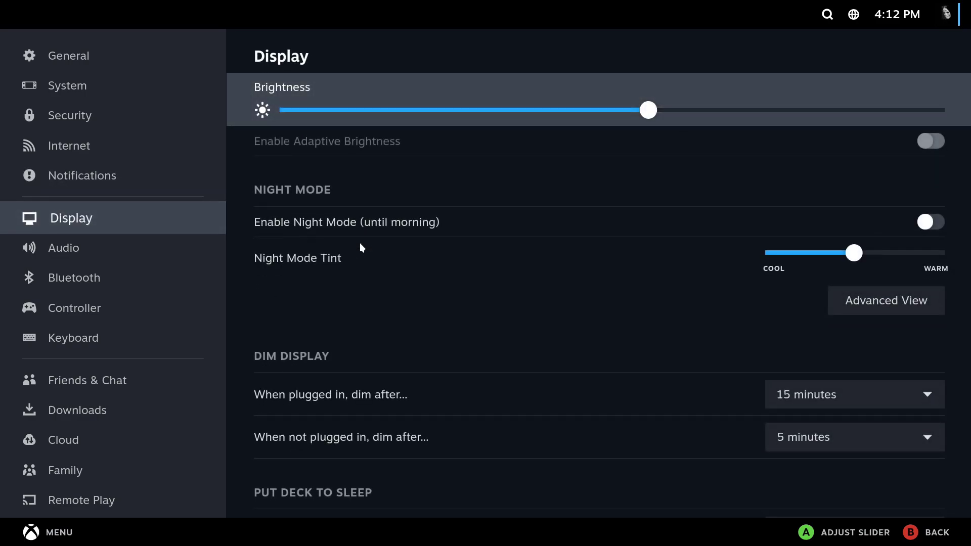
key(Return)
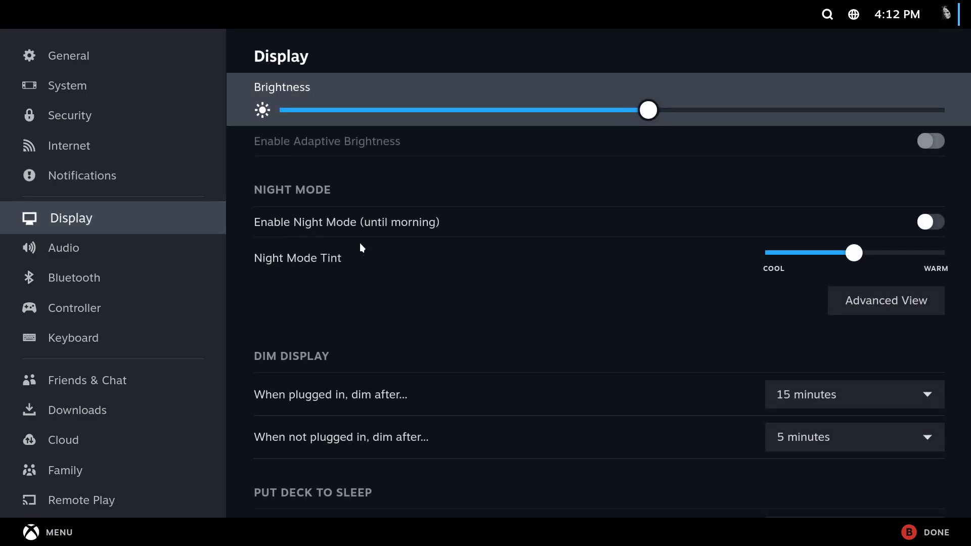
key(Left)
key(Left)
key(Left)
key(Left)
key(Left)
key(Left)
key(Left)
key(Left)
key(Left)
key(Left)
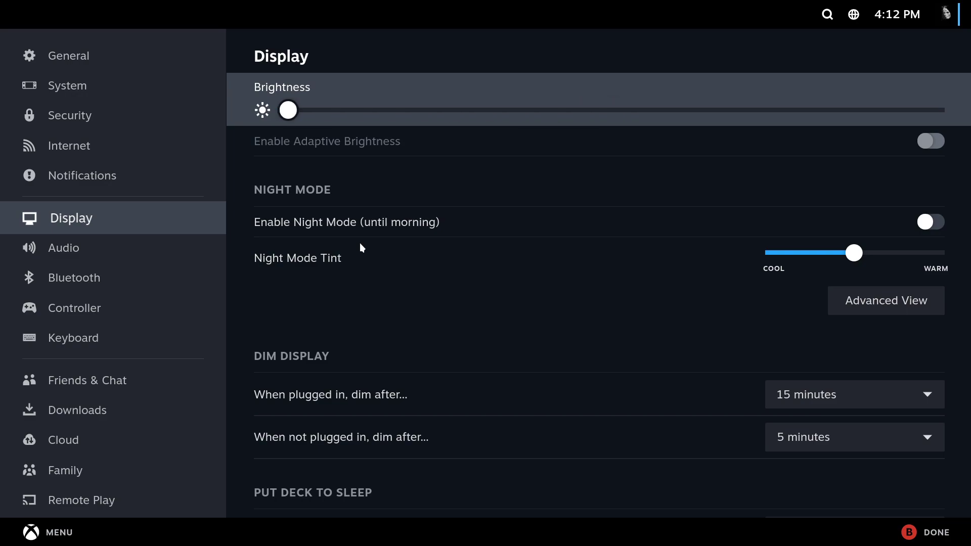
key(Right)
key(Right)
key(Right)
key(Right)
key(Right)
key(Right)
key(Right)
key(Right)
key(Right)
key(Right)
key(Right)
key(Right)
key(Right)
key(Right)
key(Right)
key(Right)
key(Right)
key(Right)
key(Right)
key(Right)
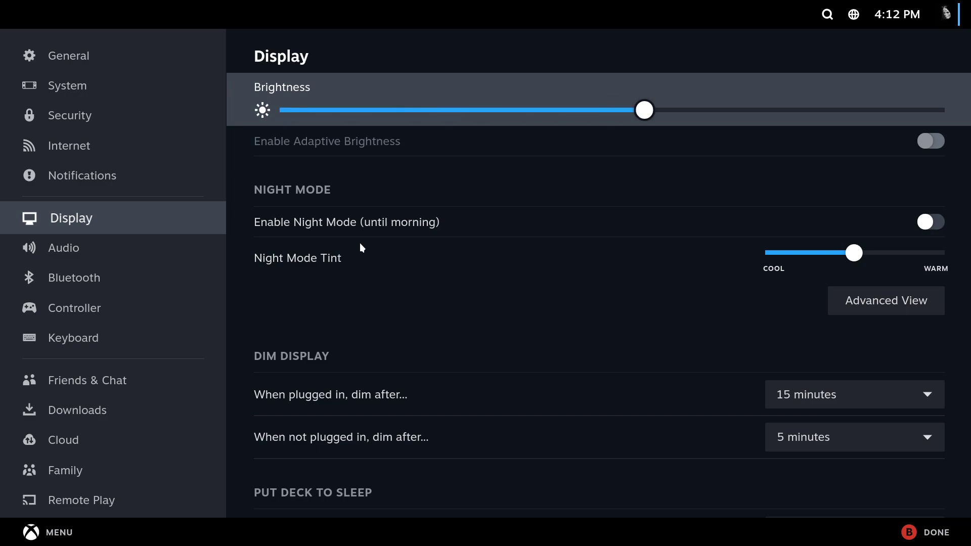
key(Right)
key(Right)
key(Right)
key(Right)
key(Right)
key(Right)
key(Right)
key(Right)
key(Right)
key(Right)
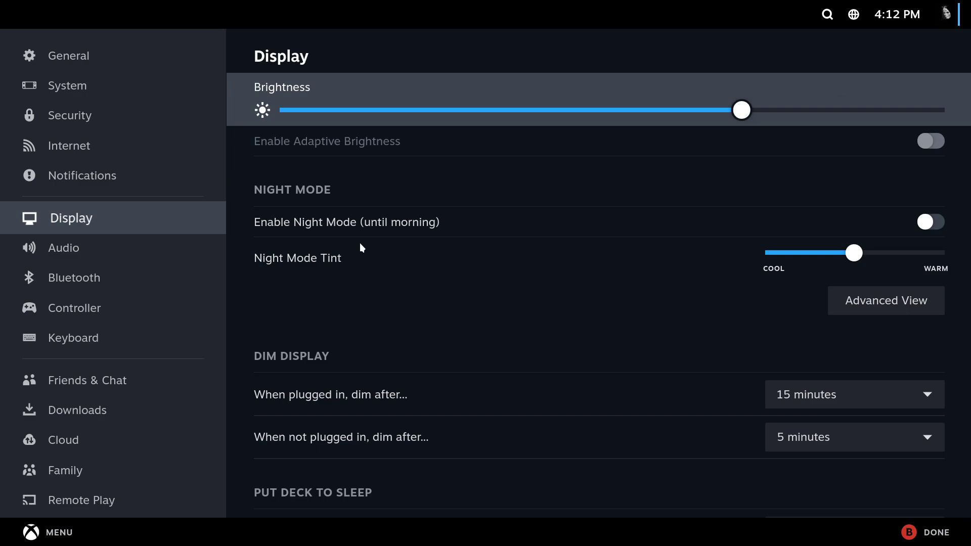
key(Left)
key(Left)
key(Left)
key(Left)
key(Left)
key(Left)
key(Left)
key(Left)
key(Left)
key(Left)
key(Left)
key(Left)
key(Left)
key(Down)
key(Left)
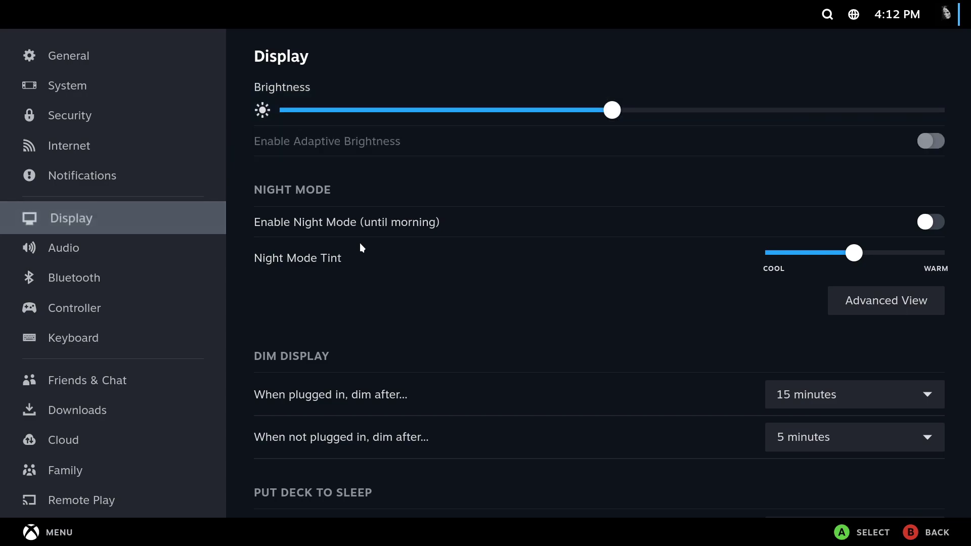
Open the Audio settings, lower the output volume to under half, and raise it back to maximum
key(Down)
key(Right)
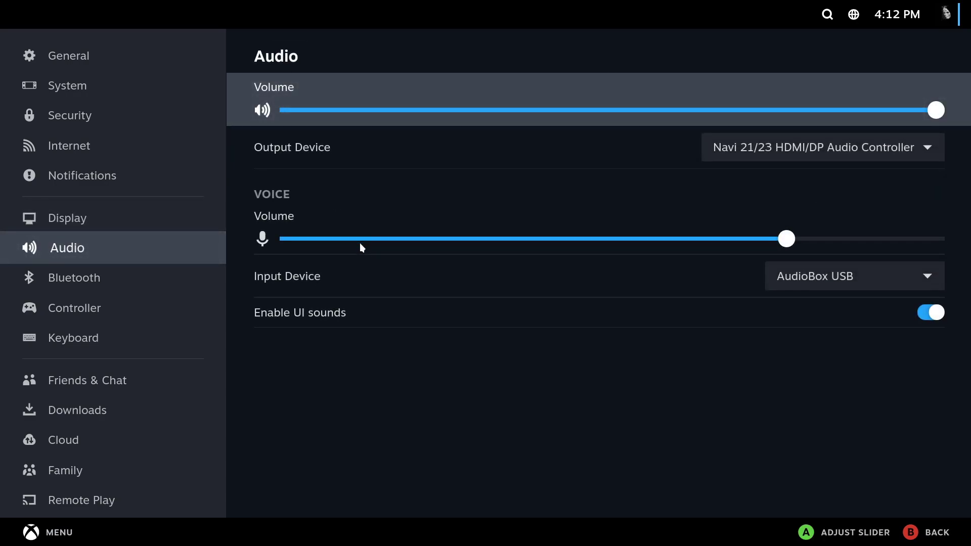
key(Left)
key(Right)
key(Return)
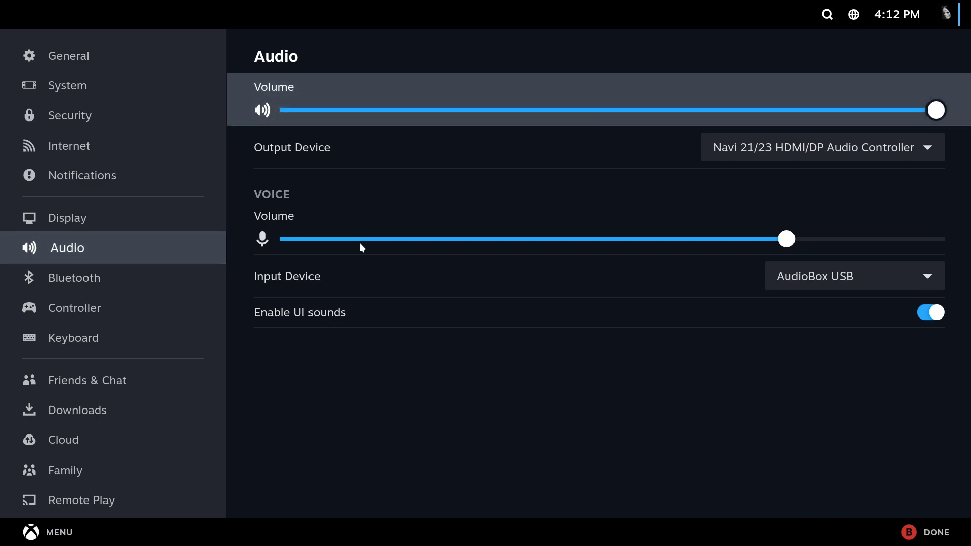
key(Left)
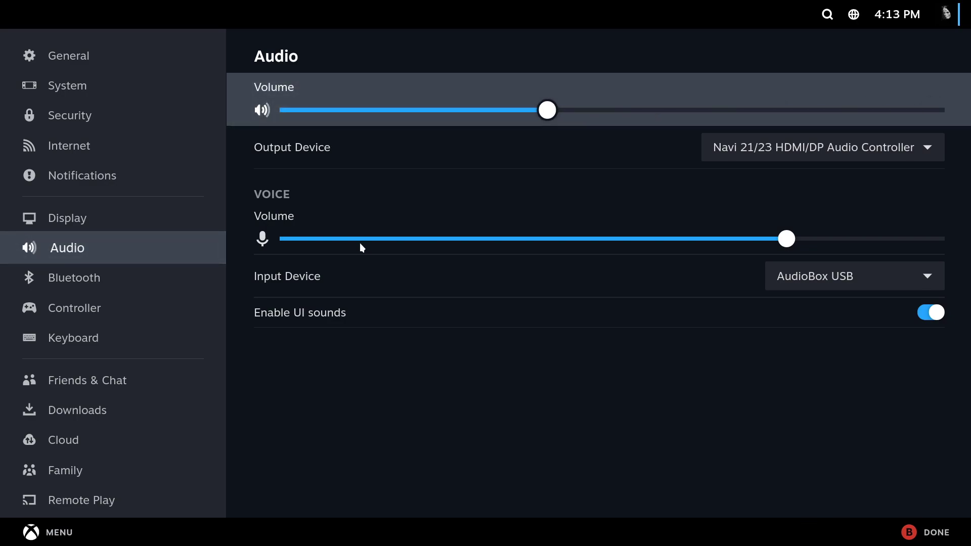
key(Right)
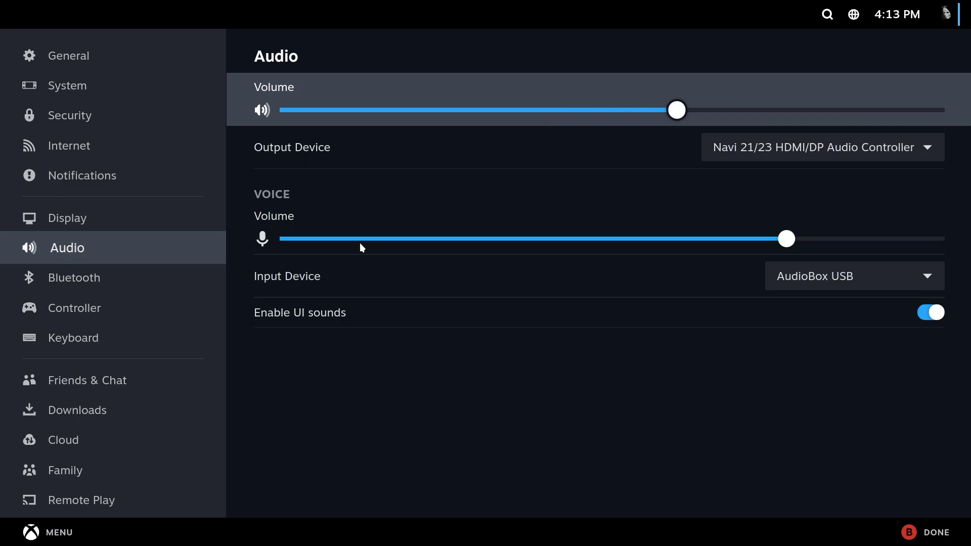
key(Right)
key(Down)
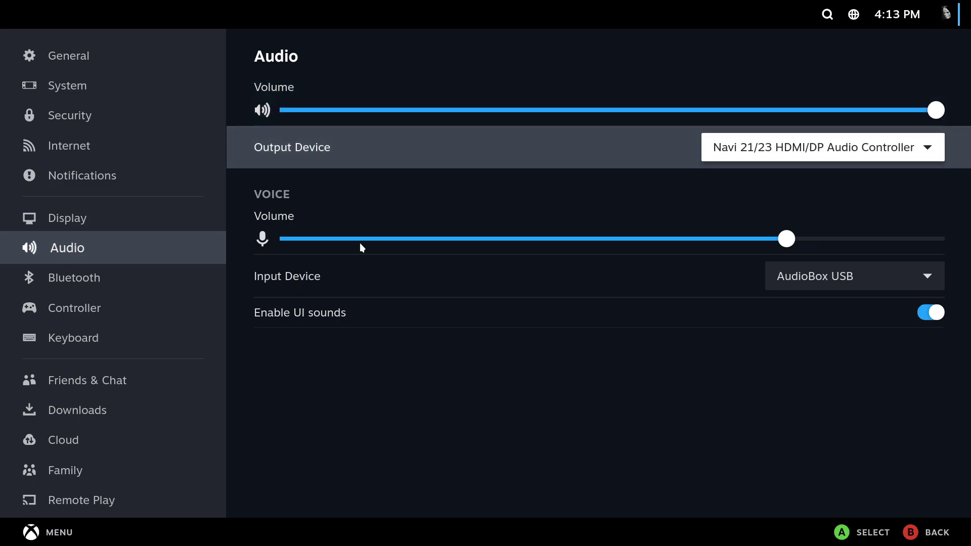
Check the Output Device and set the voice Input Device to NoiseTorch Microphone for Trust GXT 232 Microphone Mono
key(Return)
key(Return)
key(Down)
key(Down)
key(Return)
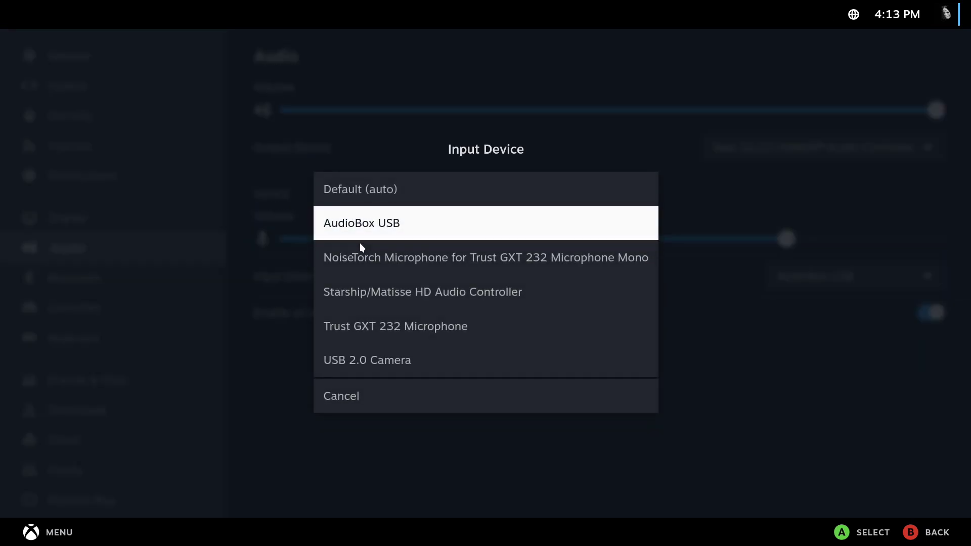
key(Down)
key(Down)
key(Down)
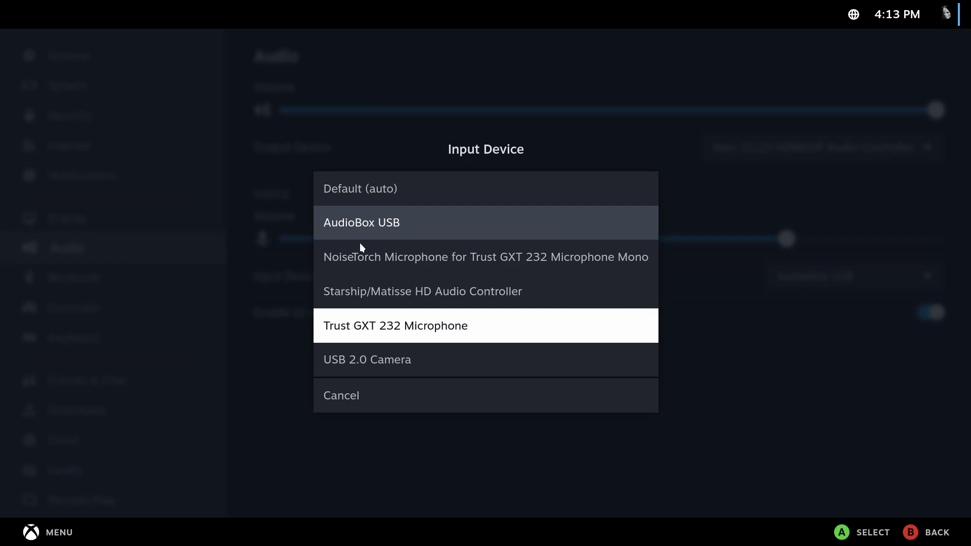
key(Up)
key(Up)
key(Return)
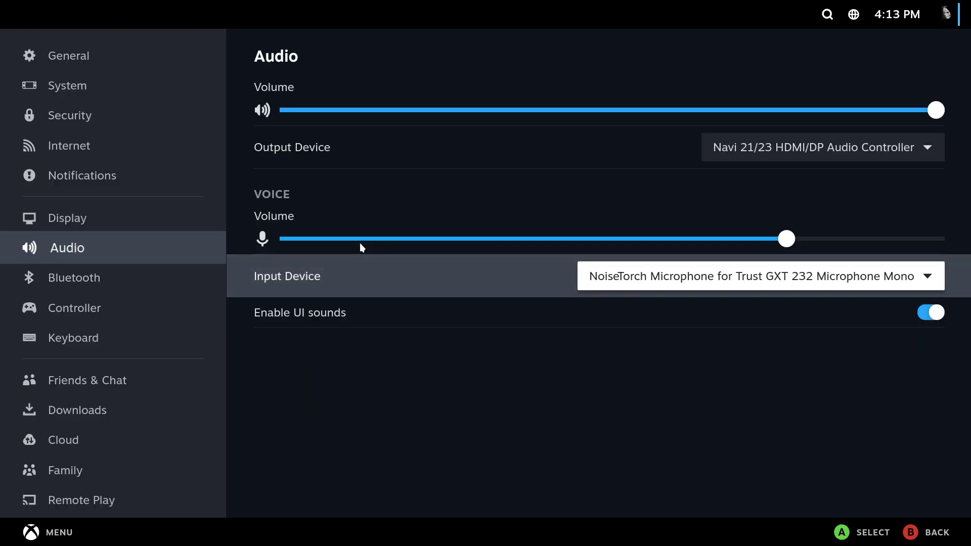
View the Bluetooth settings and the Controller settings with the external gamepad options
key(Left)
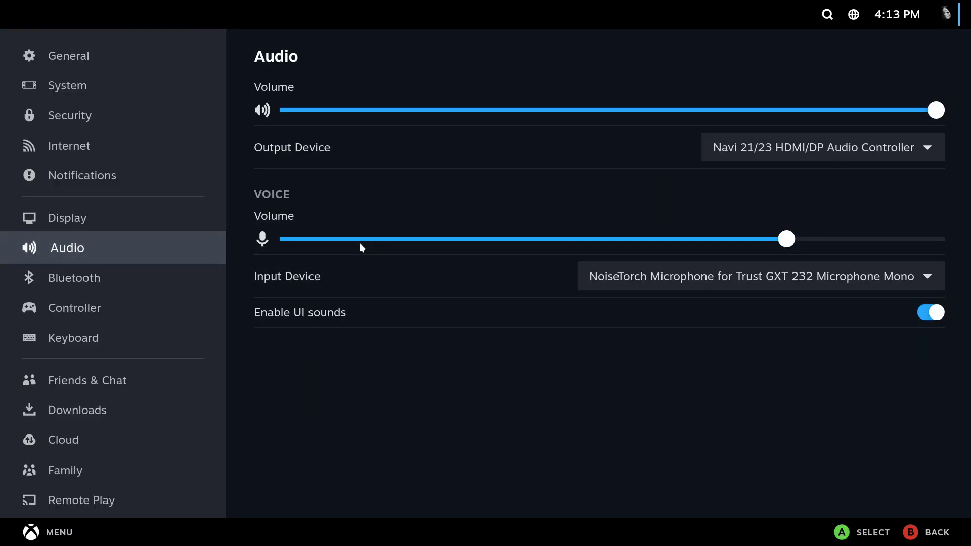
key(Down)
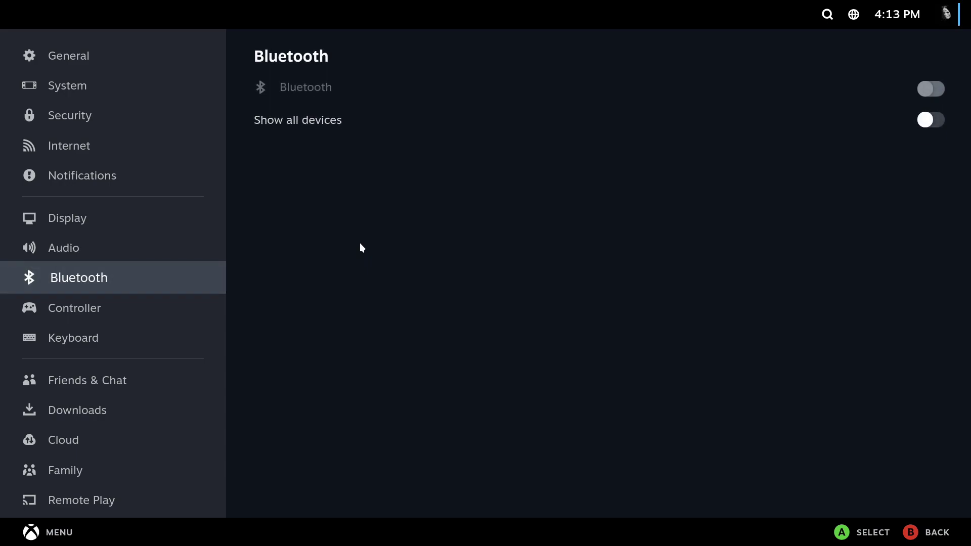
key(Down)
key(Right)
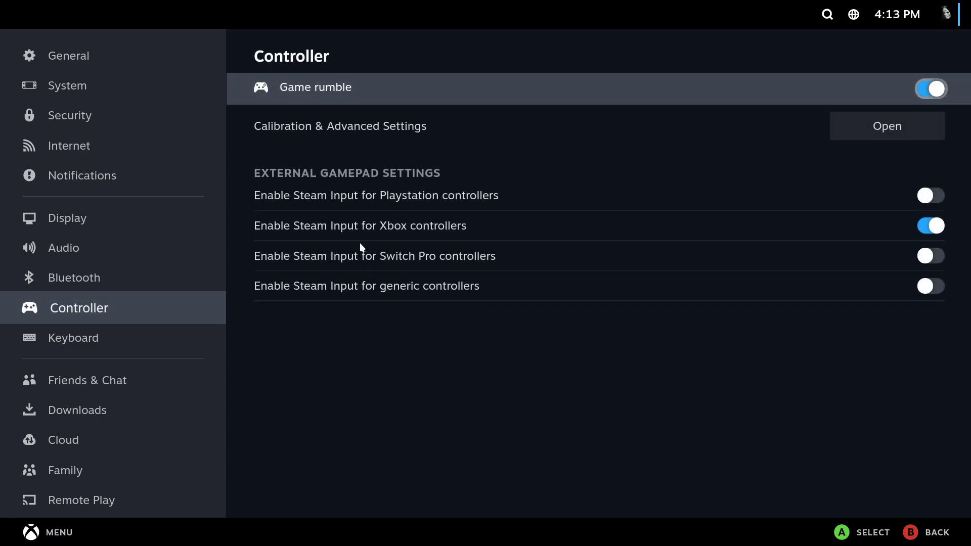
Test the left joystick deadzone in Calibration & Advanced Settings and return to the Controller settings
key(Down)
key(Return)
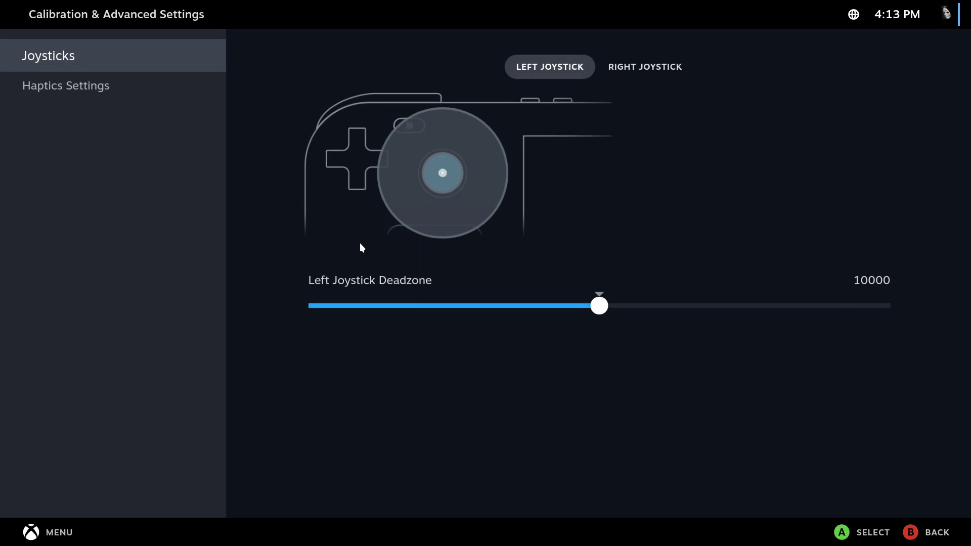
key(Right)
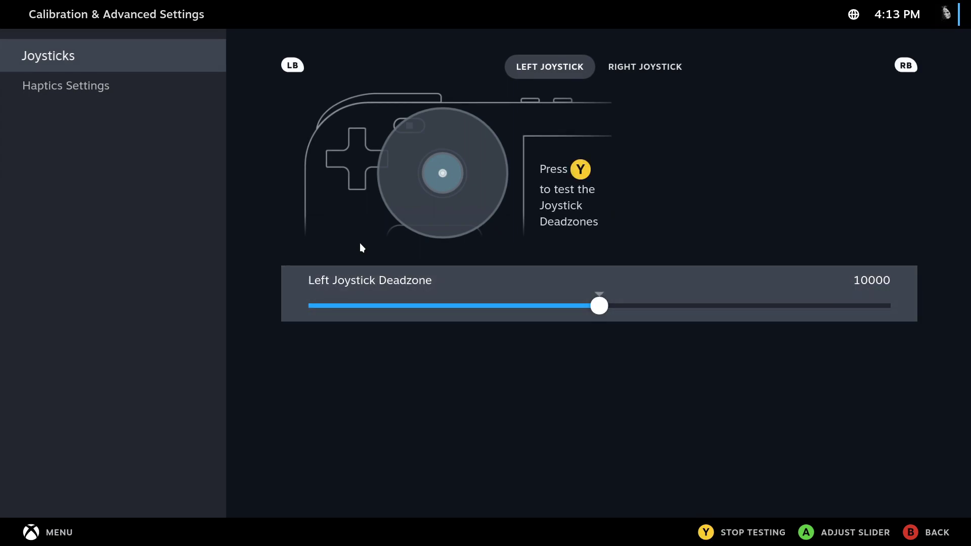
key(Up)
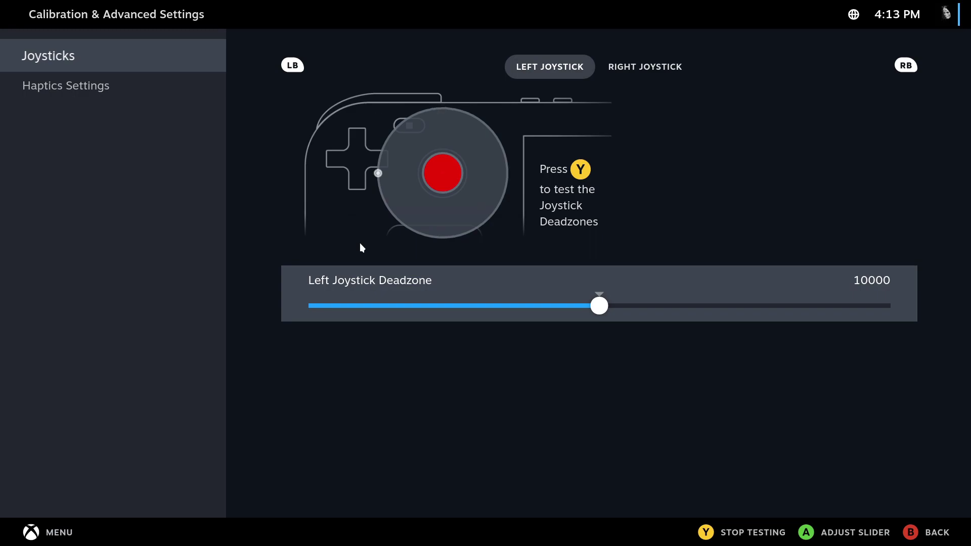
key(Up)
key(Down)
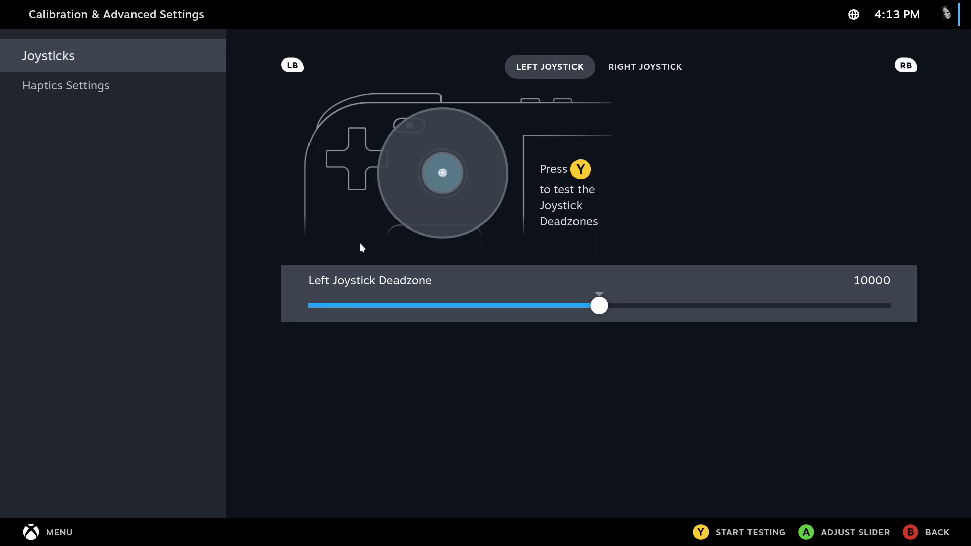
key(Escape)
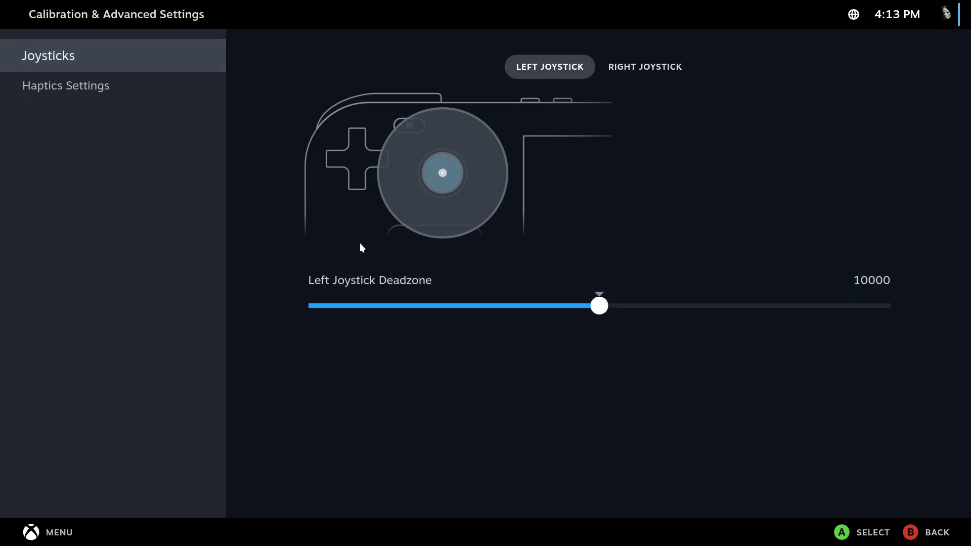
key(Escape)
key(Left)
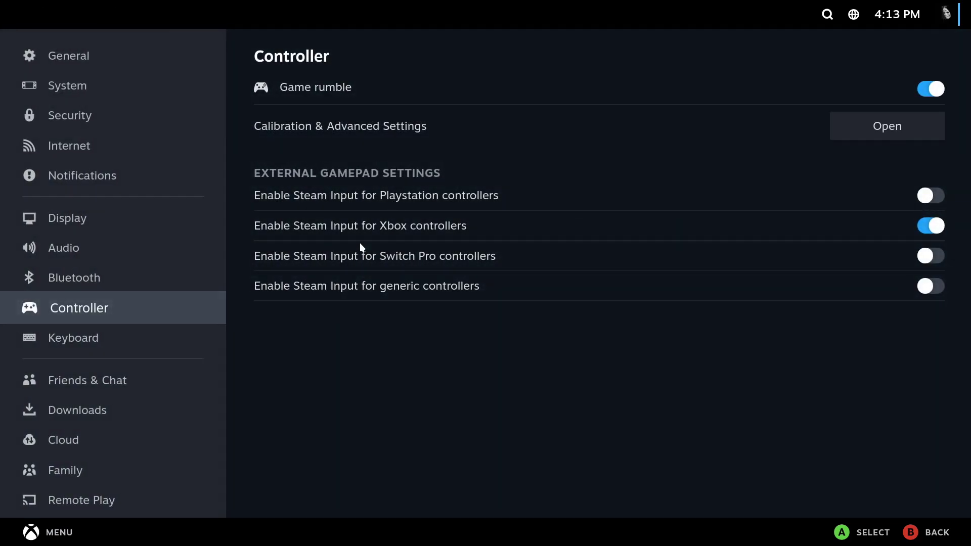
Look through the Keyboard, Downloads and Remote Play settings, passing Friends & Chat, Cloud and Family
key(Down)
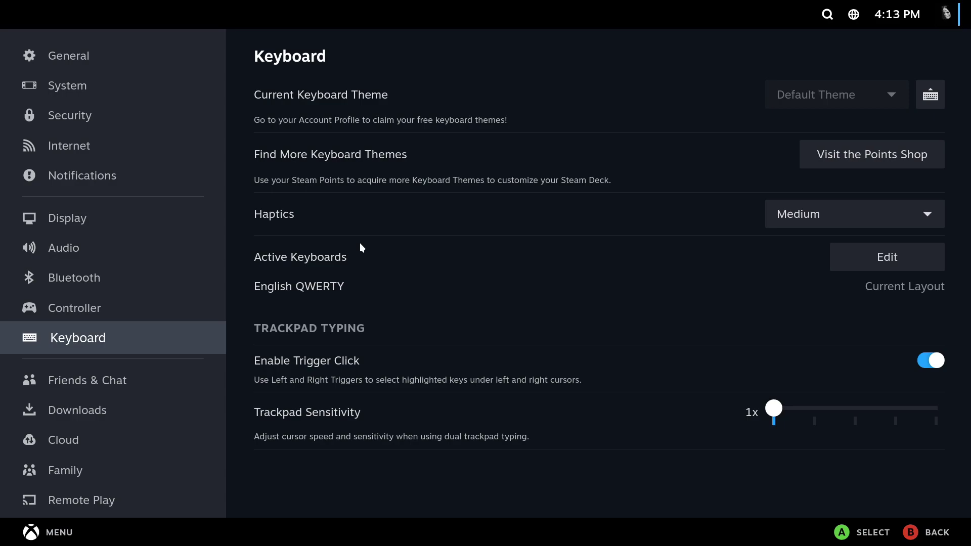
key(Down)
key(Down)
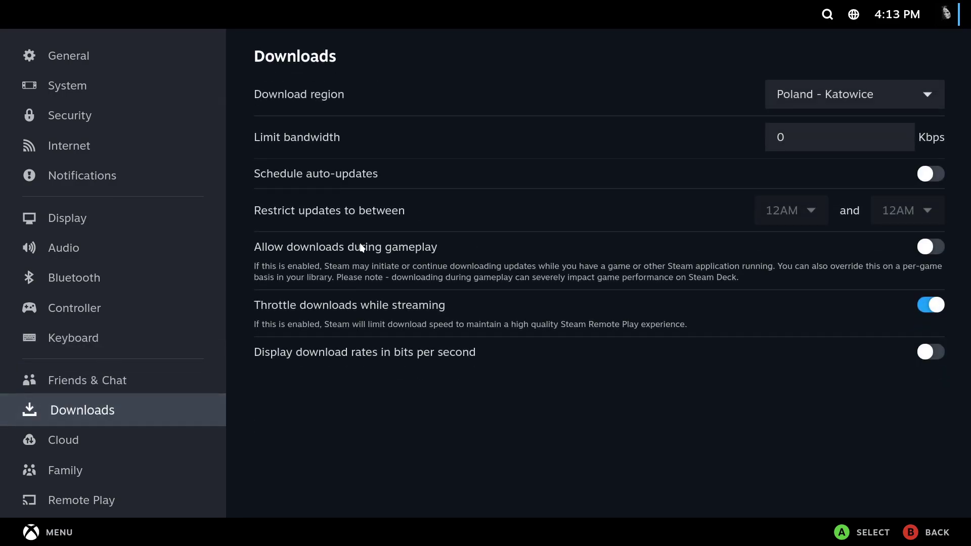
key(Down)
key(Down)
key(Down)
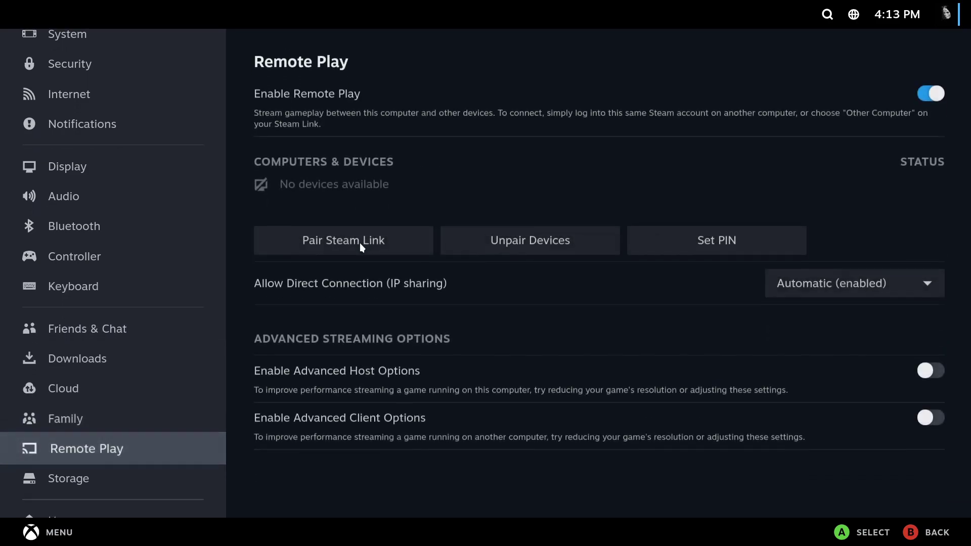
View the disk usage of installed games in the Storage settings and the Add game option in the Library settings
key(Down)
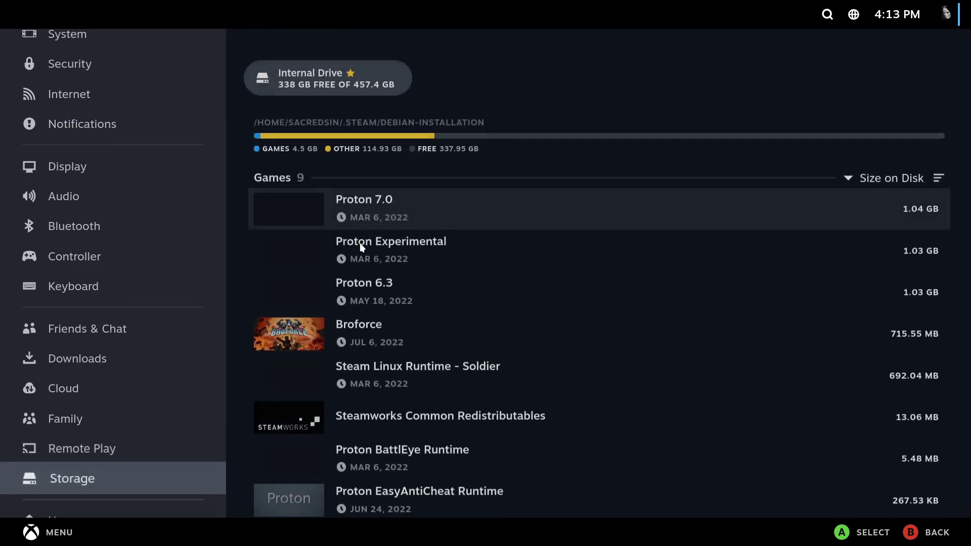
key(Down)
key(Down)
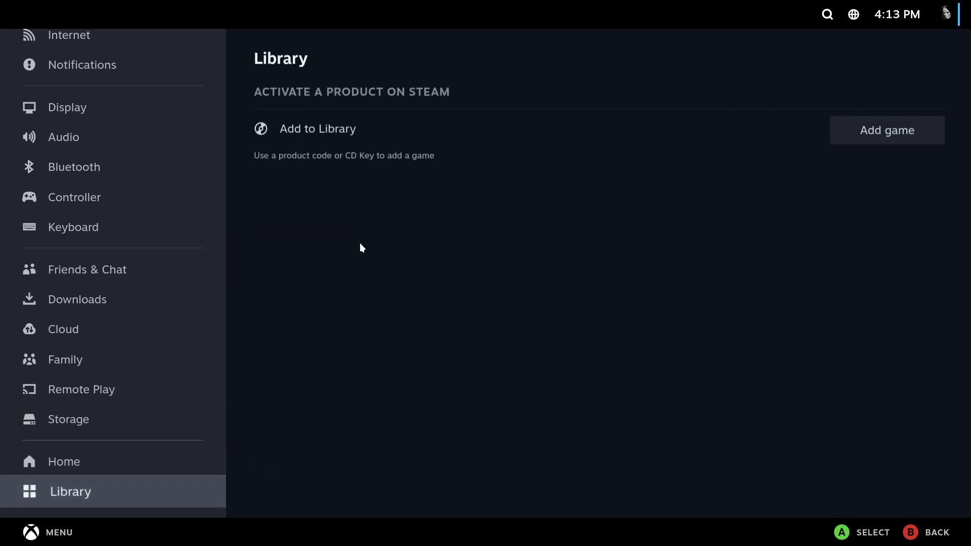
key(Right)
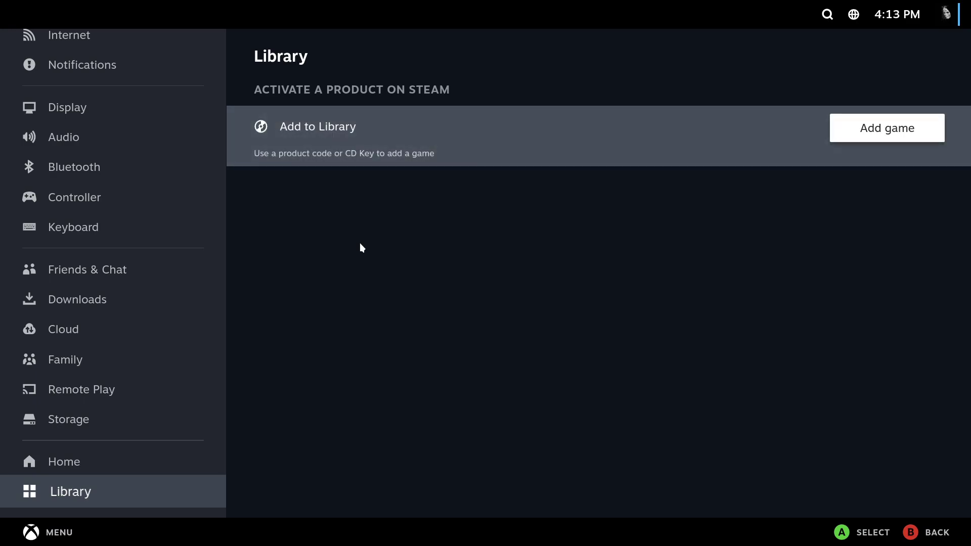
key(Left)
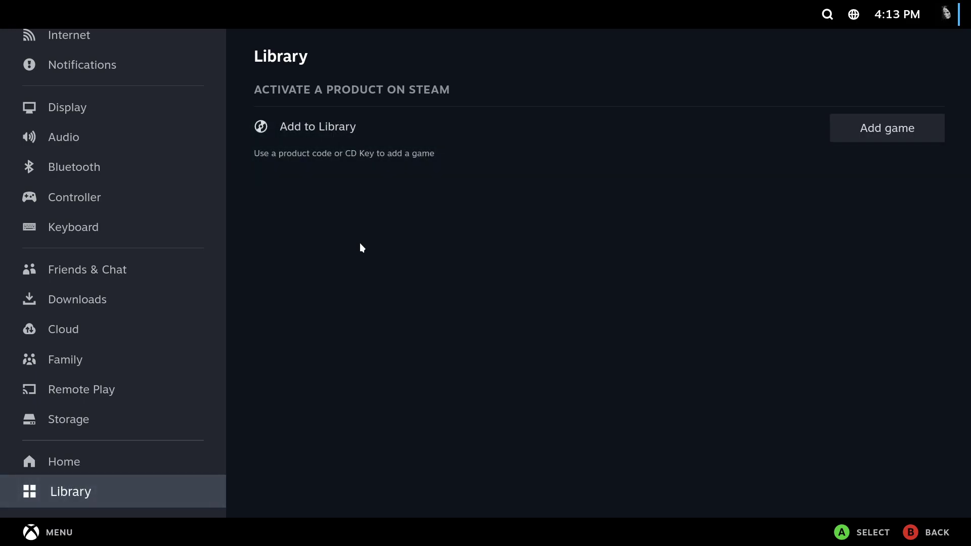
Leave the Settings and go to the Home screen with the recent games
key(Escape)
key(Up)
key(Up)
key(Up)
key(Up)
key(Up)
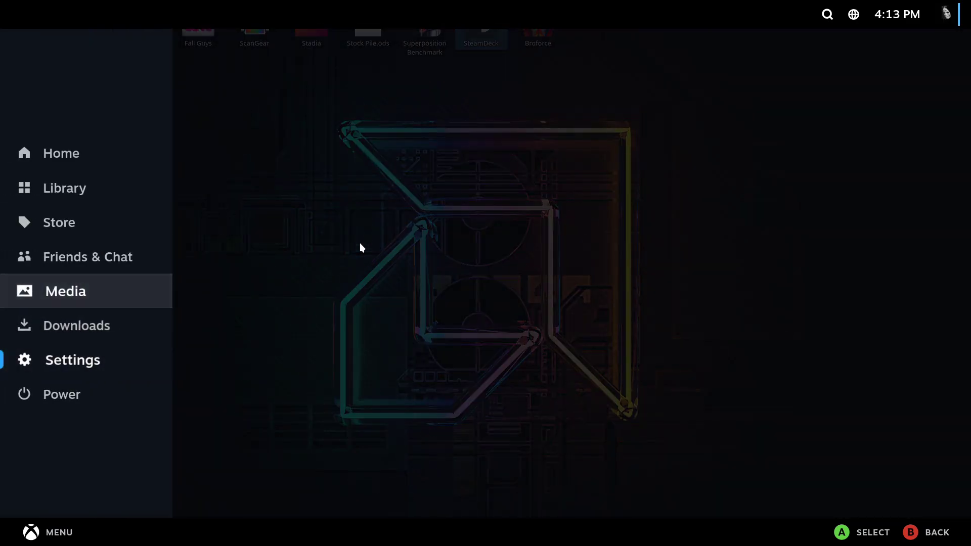
key(Return)
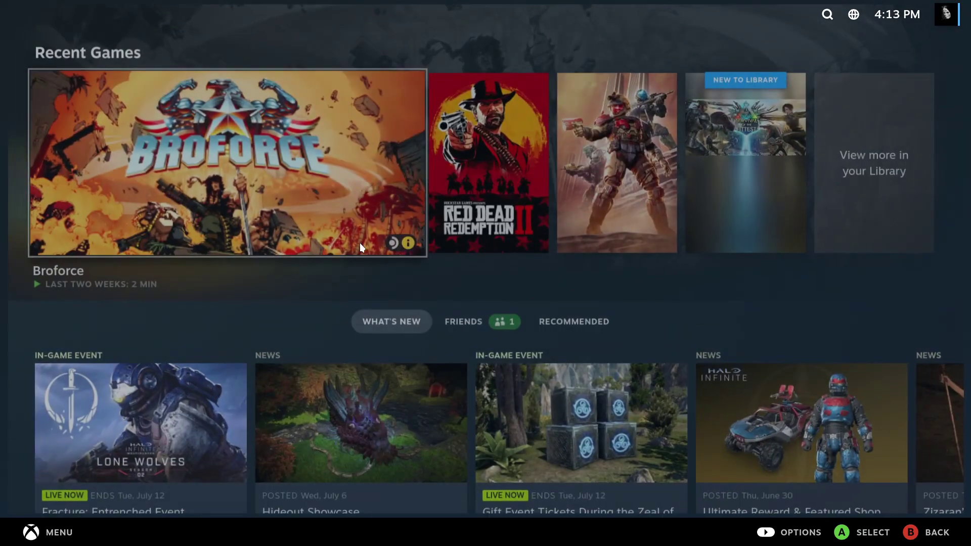
Search games and profiles for "brofo", and close the search to return to the Home screen
key(Up)
key(Return)
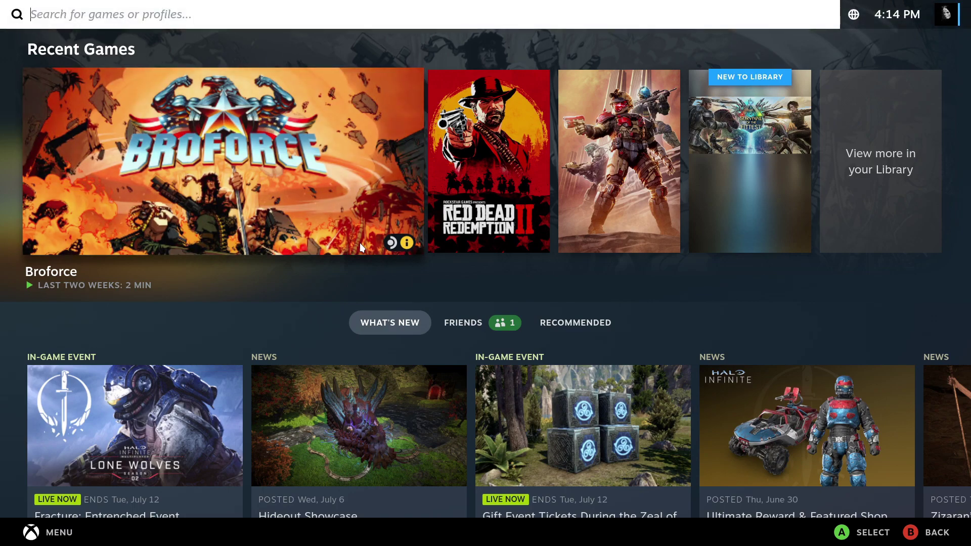
key(Return)
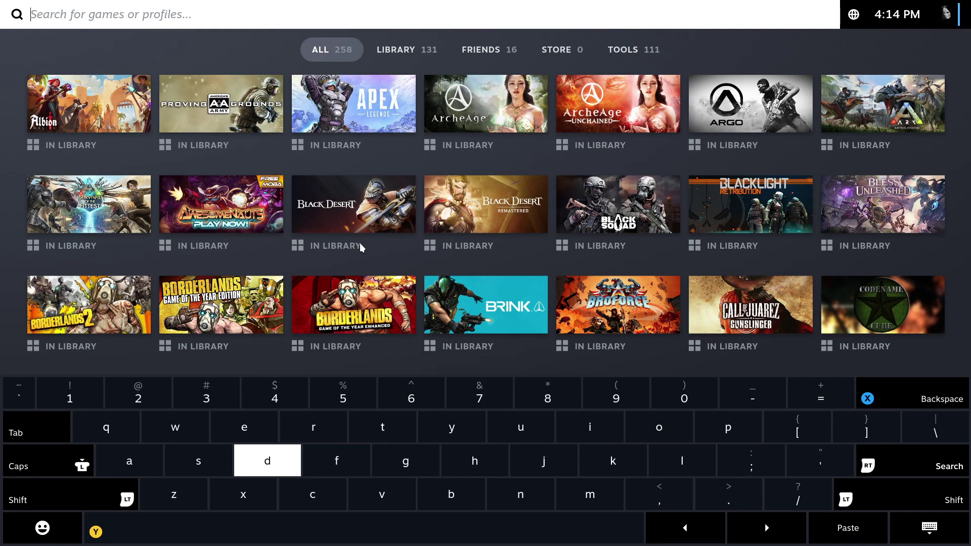
text(br)
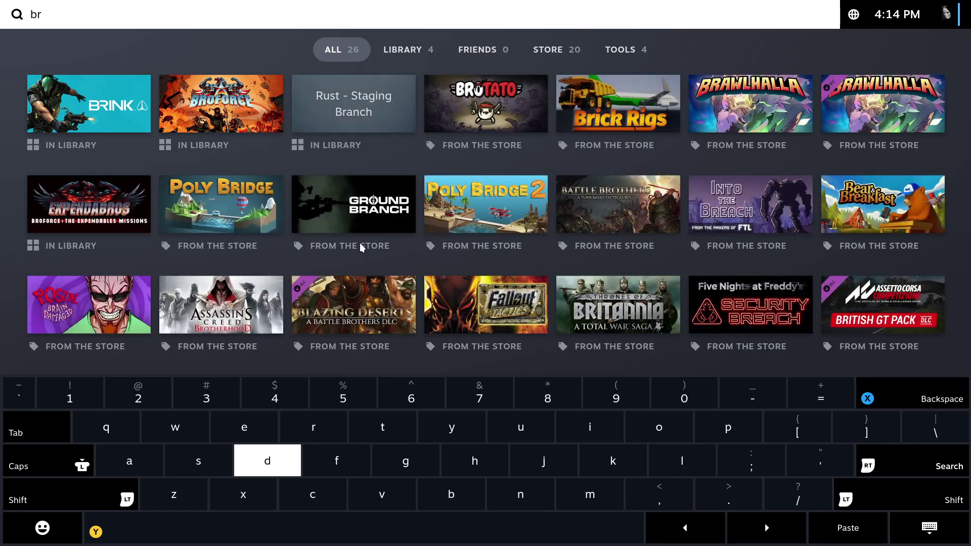
text(ofo)
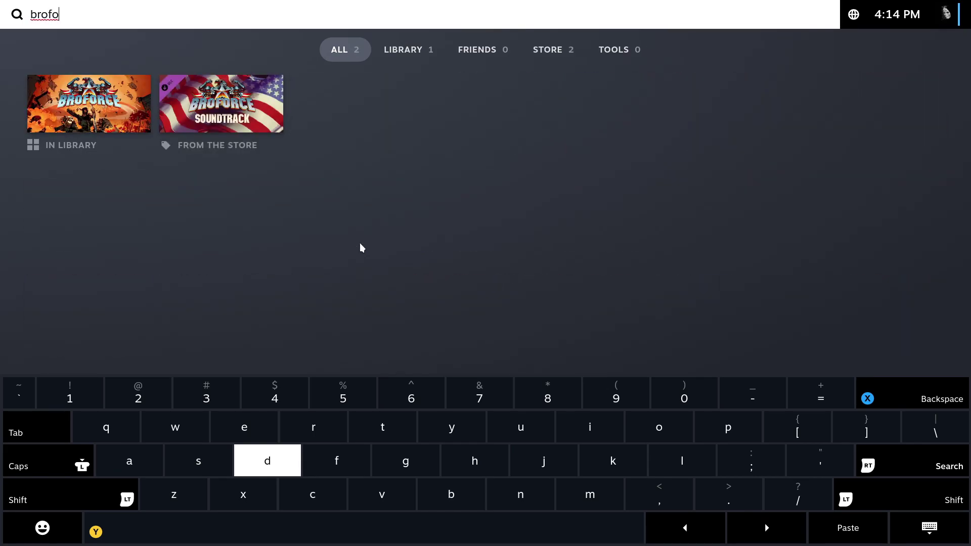
key(Escape)
key(Escape)
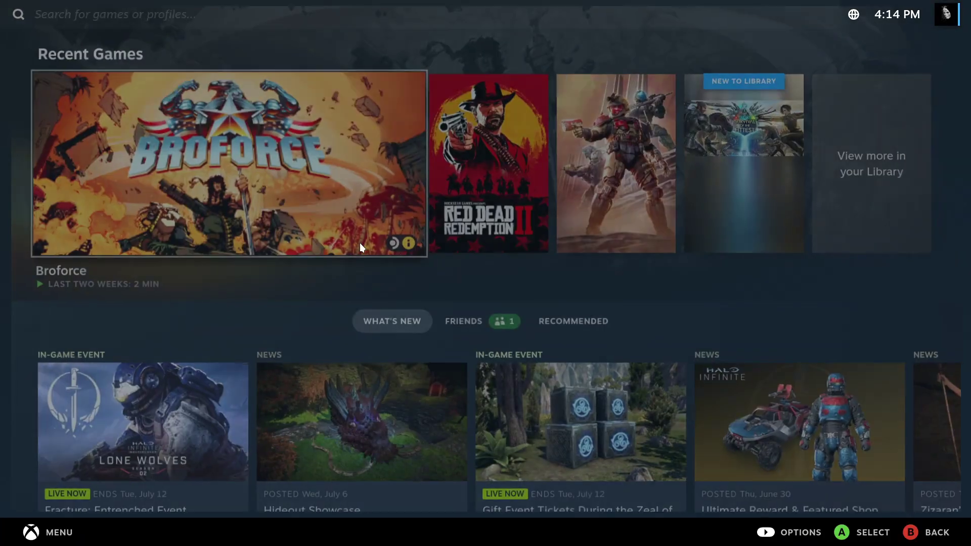